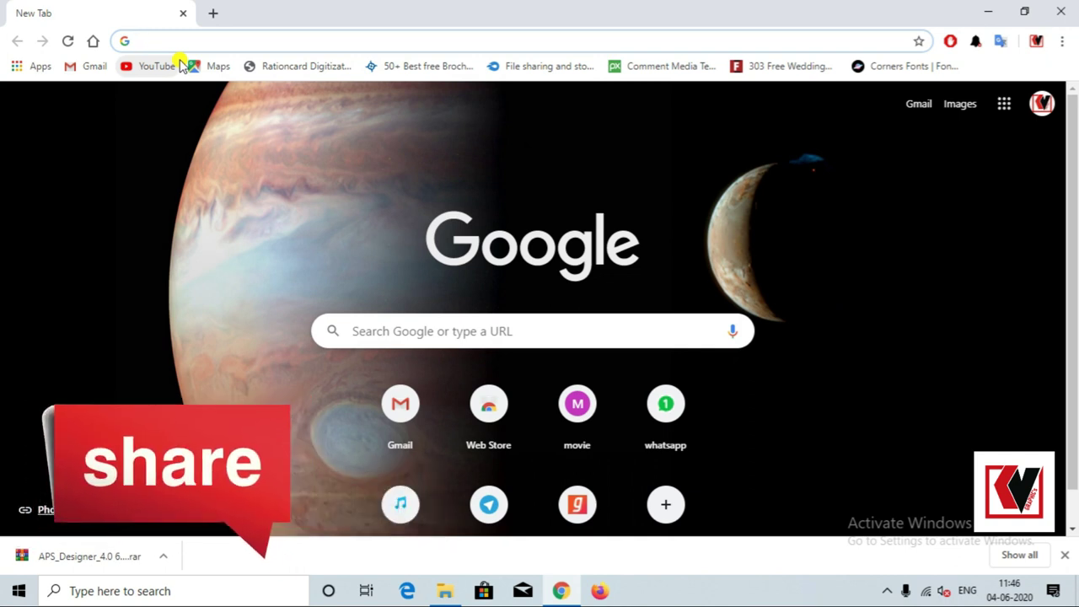
# - Open YouTube and search for komal vision
pyautogui.click(147, 68)
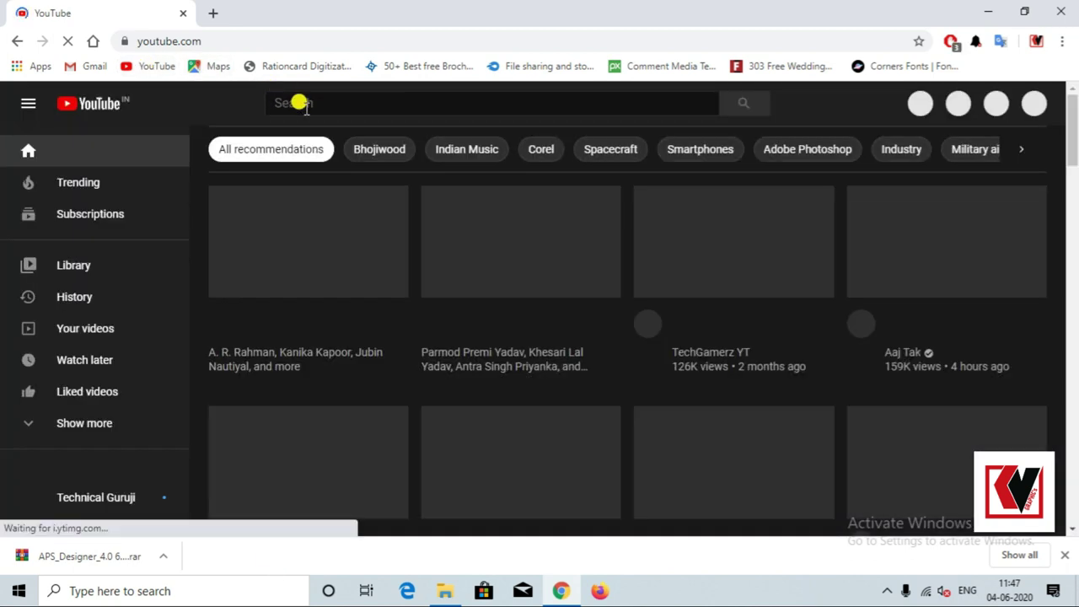
pyautogui.click(315, 102)
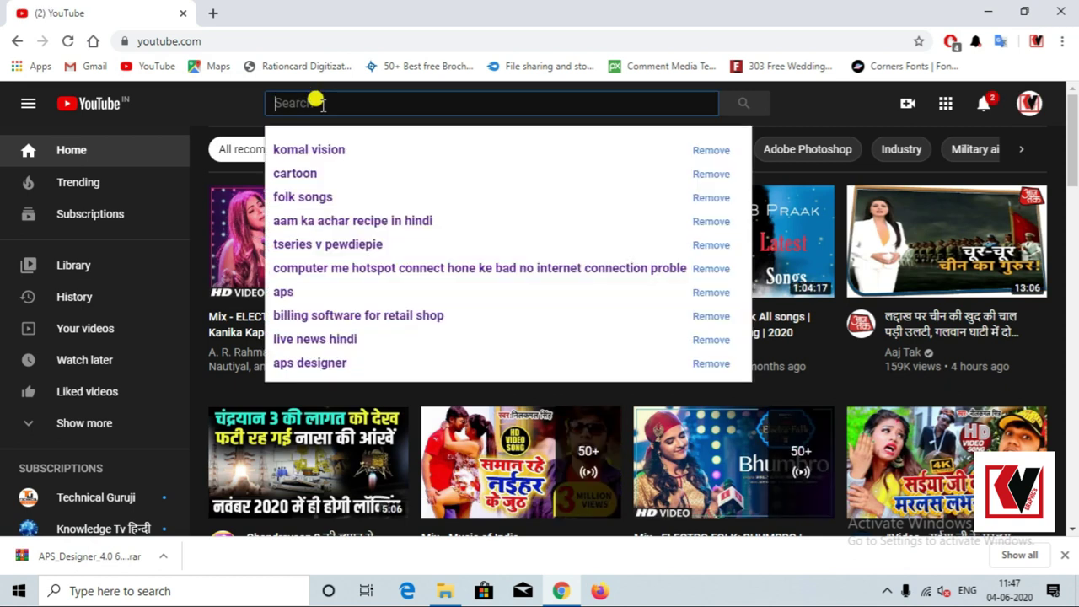
pyautogui.click(324, 147)
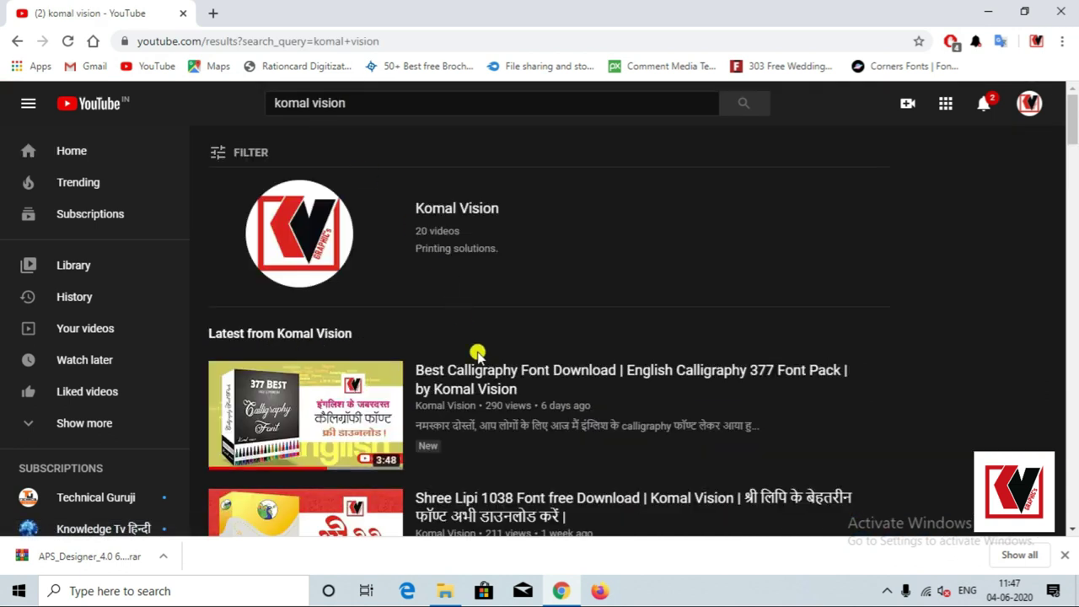
# - Open the upper of the two "APS designer 4.0 setup download 64 bit" videos in the search results
pyautogui.scroll(-2, 477, 352)
pyautogui.scroll(-3, 493, 339)
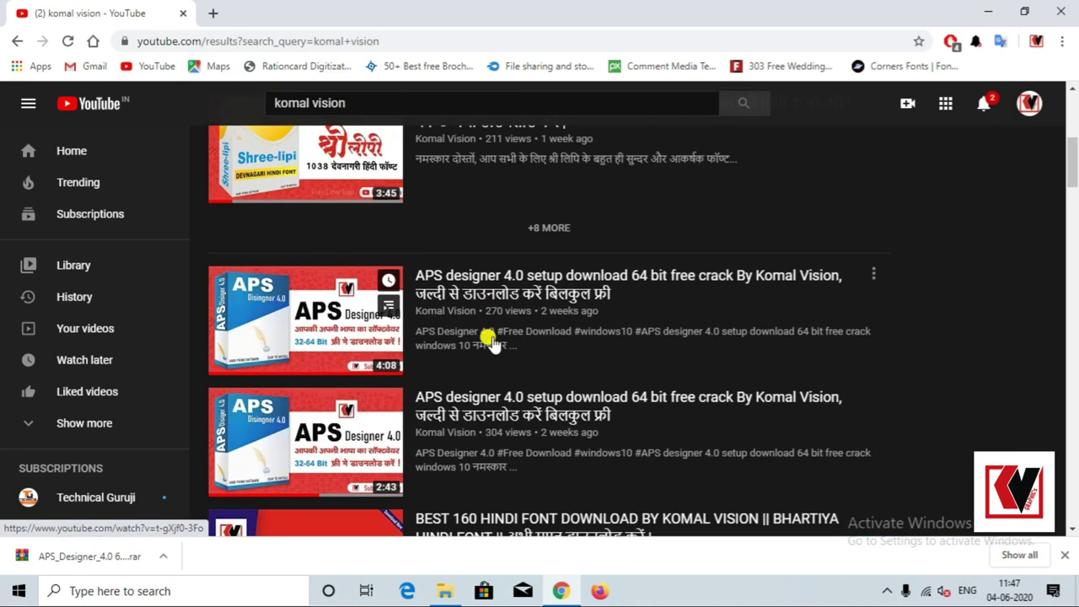
pyautogui.click(496, 293)
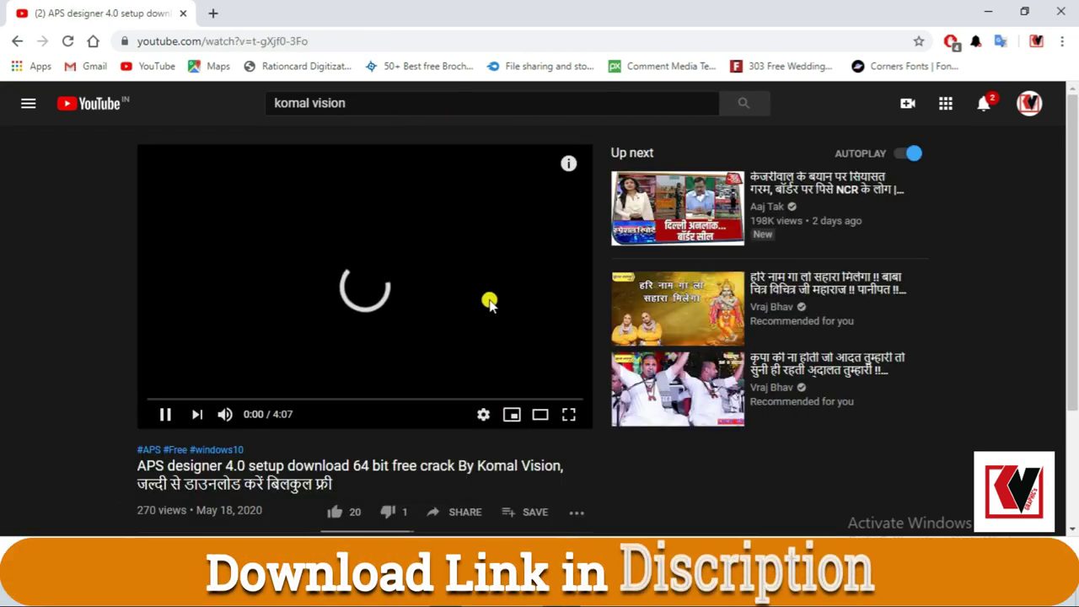
# - Expand the video description, follow its APS 64 bit MediaFire link, and download the APS_Designer_4.0 64Bit archive
pyautogui.scroll(-1, 488, 301)
pyautogui.scroll(-3, 459, 367)
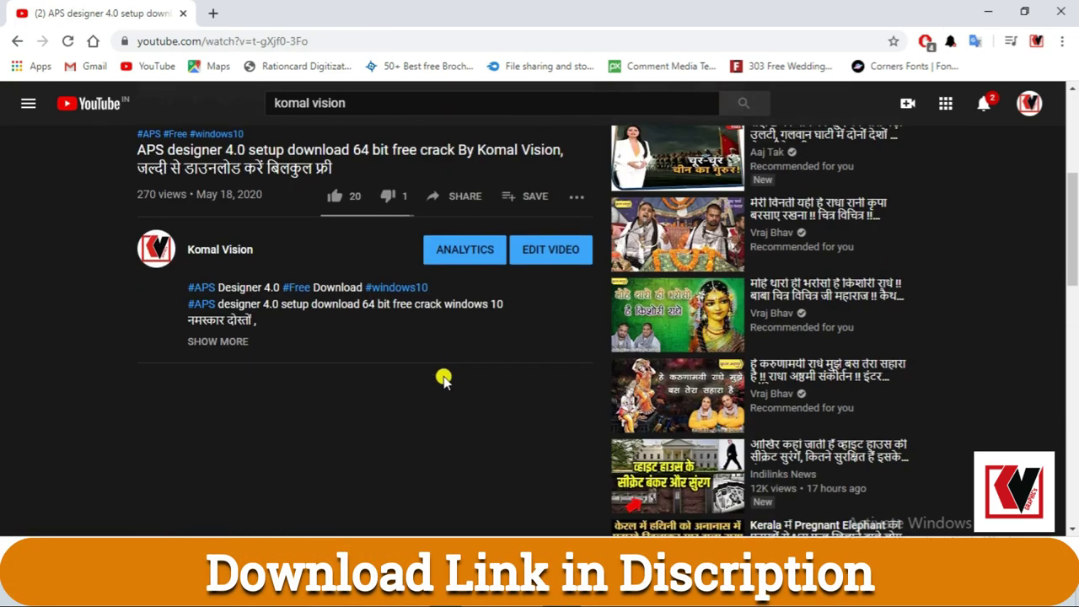
pyautogui.click(227, 346)
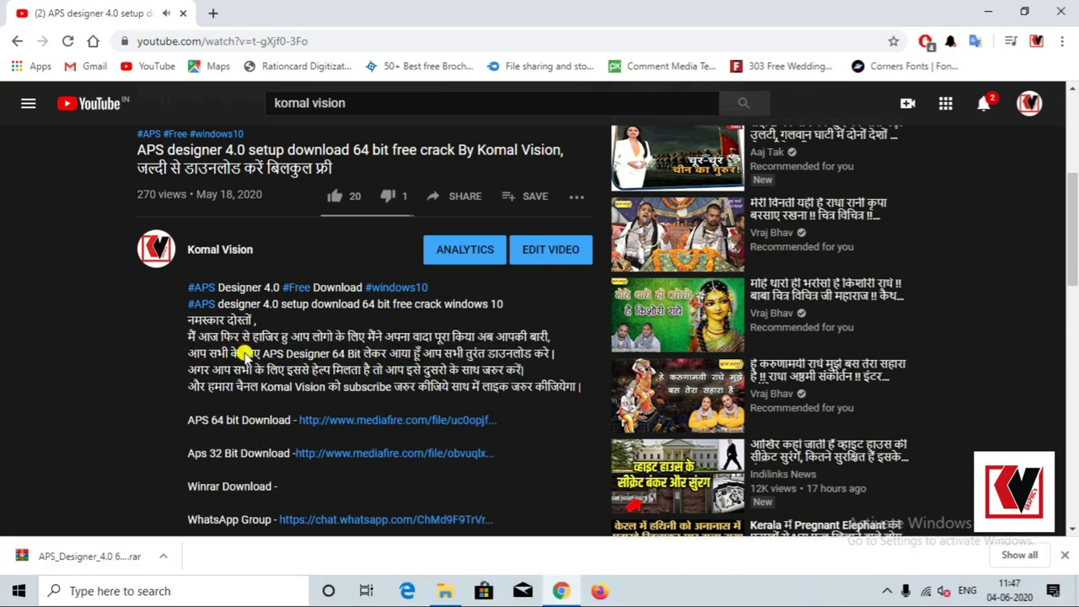
pyautogui.scroll(-1, 244, 358)
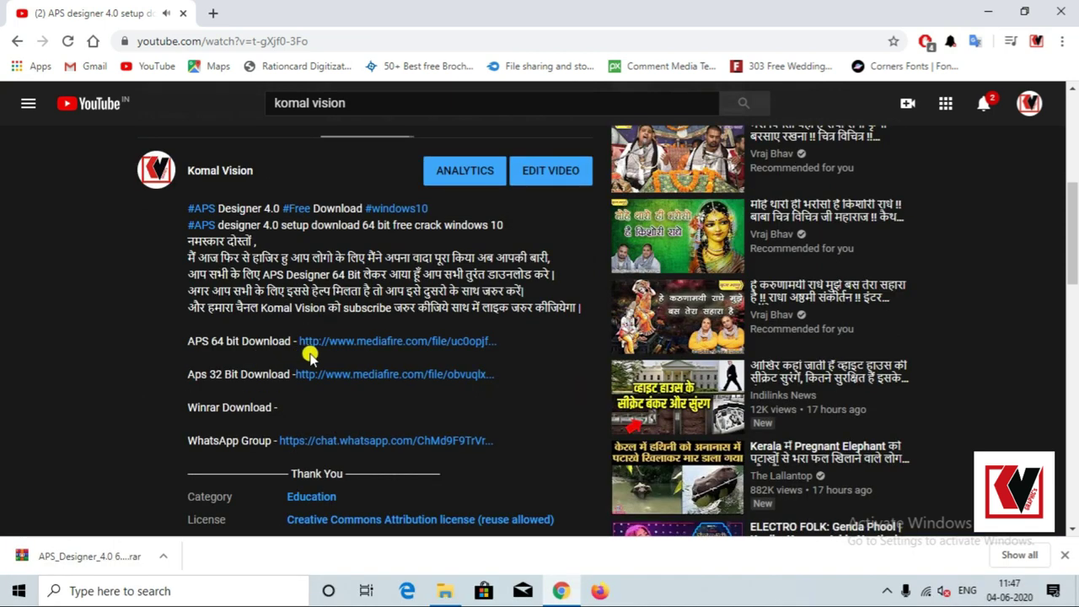
pyautogui.click(384, 343)
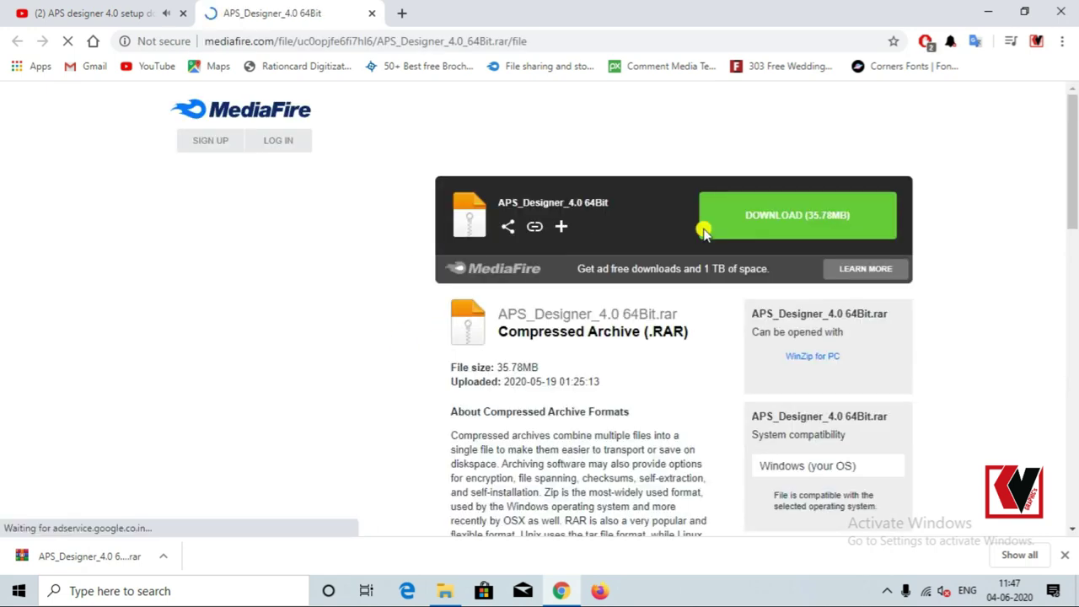
pyautogui.click(809, 214)
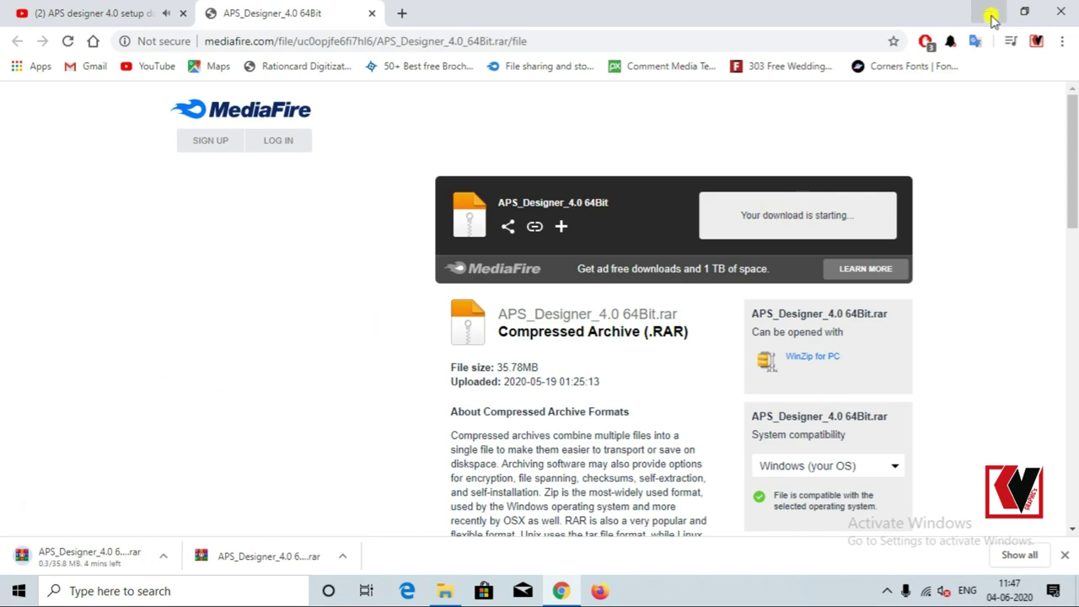
# - Minimize the browser and refresh the desktop
pyautogui.click(988, 11)
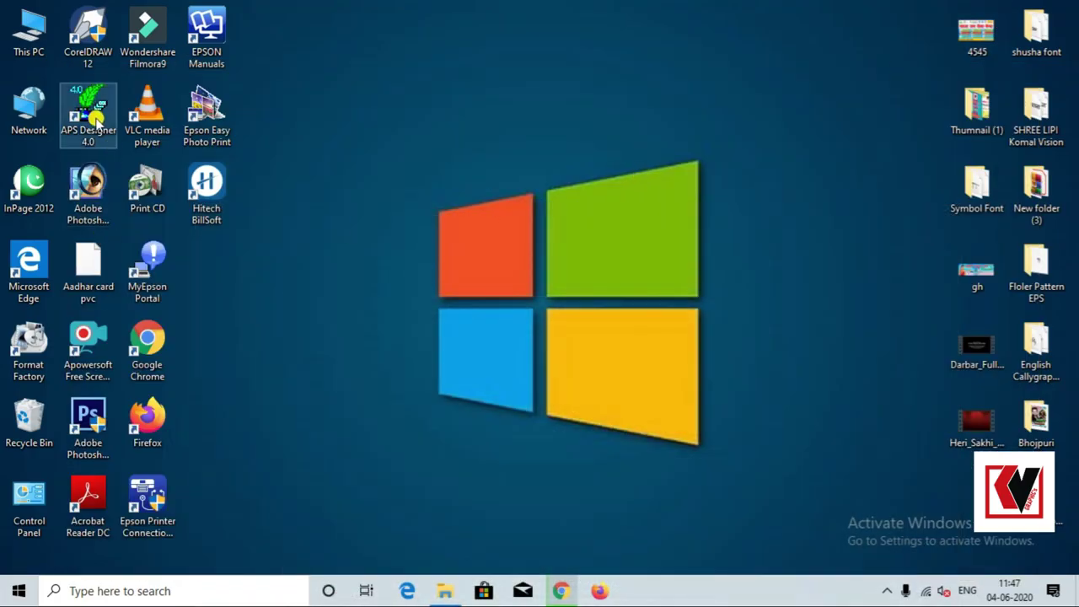
pyautogui.rightClick(479, 125)
pyautogui.rightClick(513, 168)
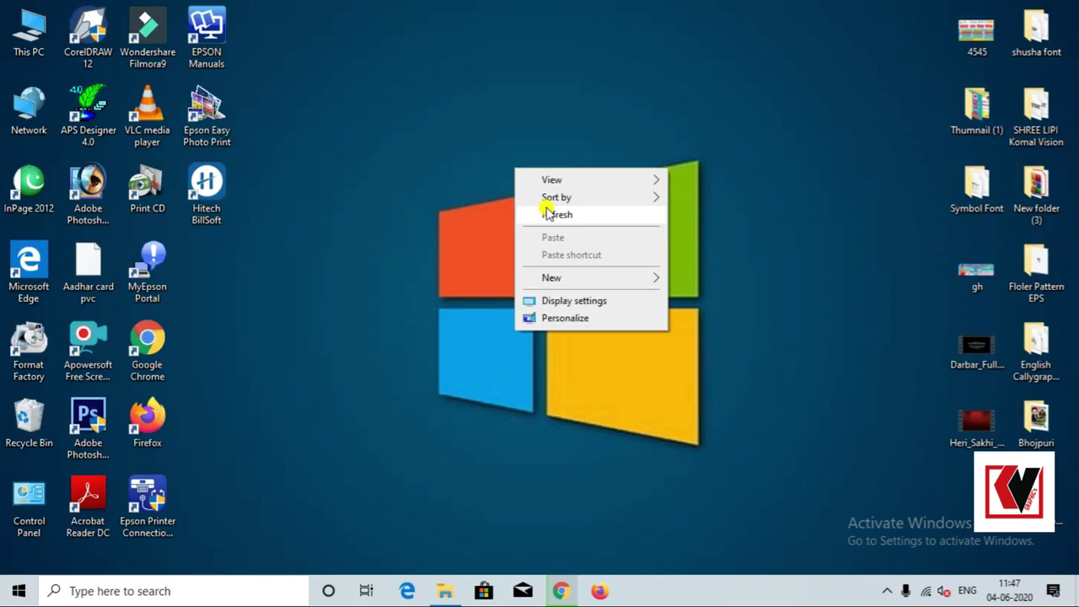
pyautogui.click(548, 214)
# - Uninstall the APS Designer 4.0 entry located in C:\Program Files (x86)\APS40\ from the installed programs
pyautogui.doubleClick(26, 493)
pyautogui.click(364, 385)
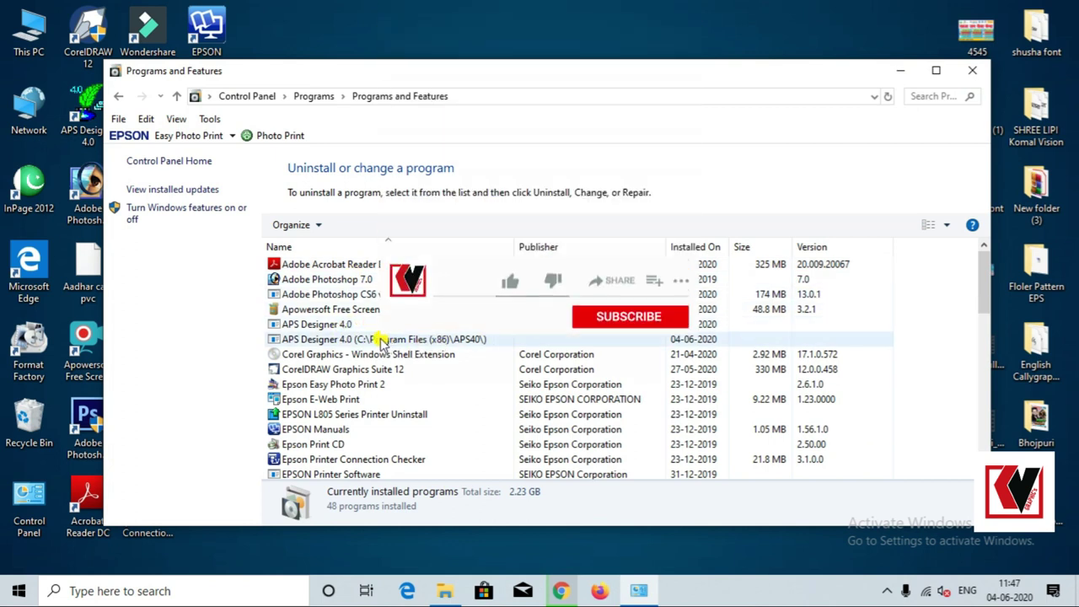
pyautogui.click(381, 340)
pyautogui.rightClick(309, 341)
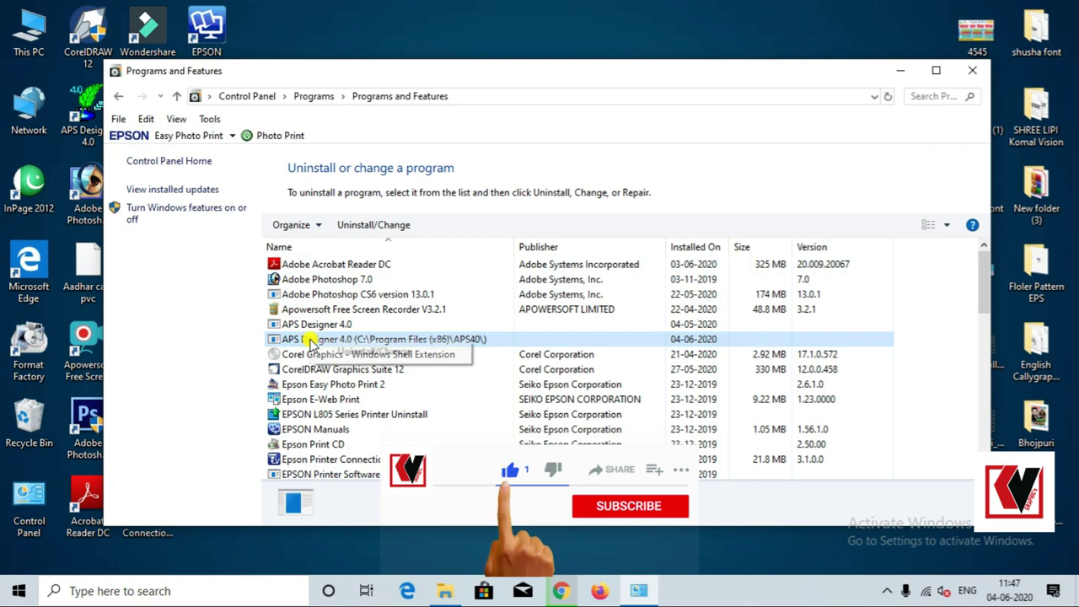
pyautogui.click(358, 354)
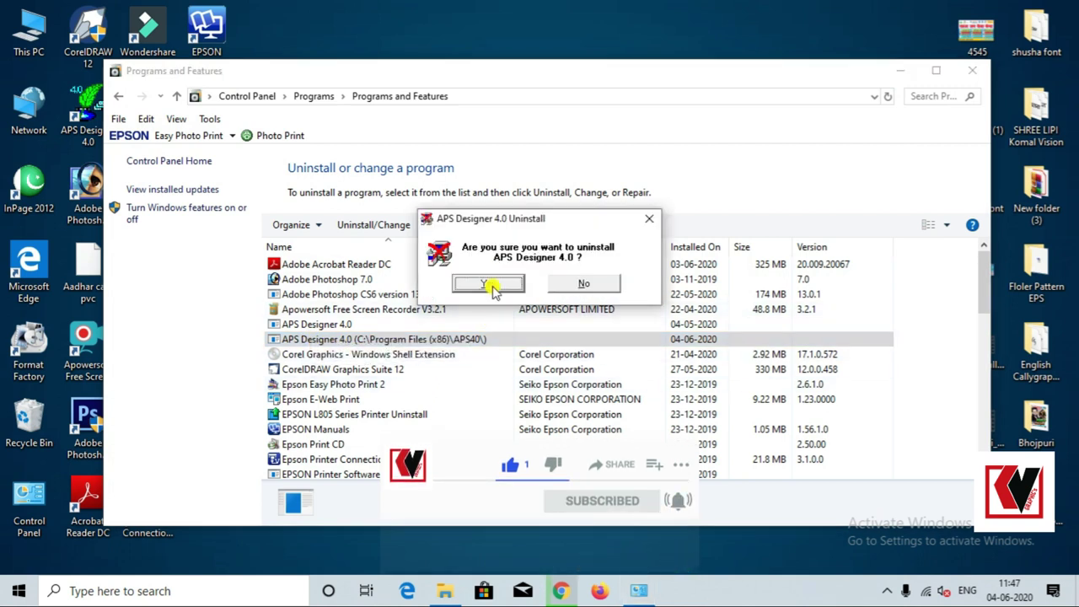
pyautogui.click(491, 285)
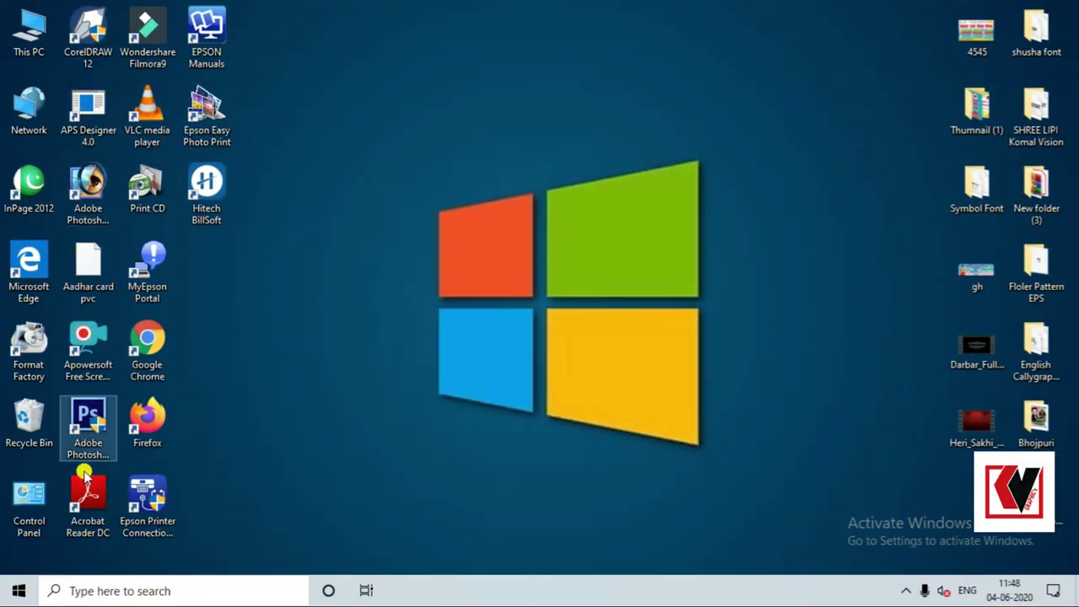
# - Refresh the desktop and switch to Chrome to check on the archive download
pyautogui.rightClick(363, 126)
pyautogui.click(412, 171)
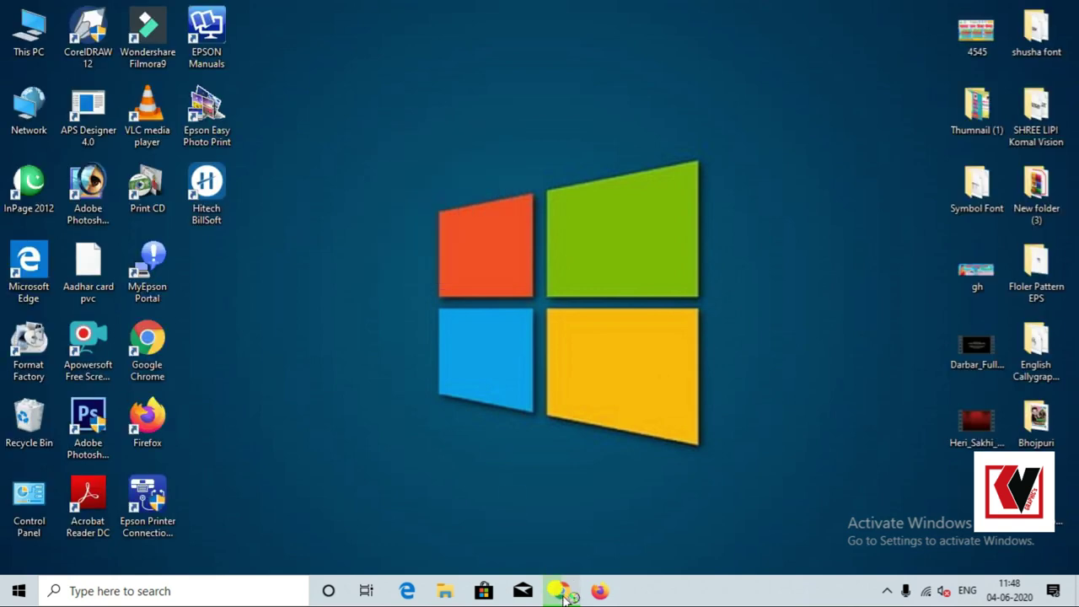
pyautogui.click(559, 590)
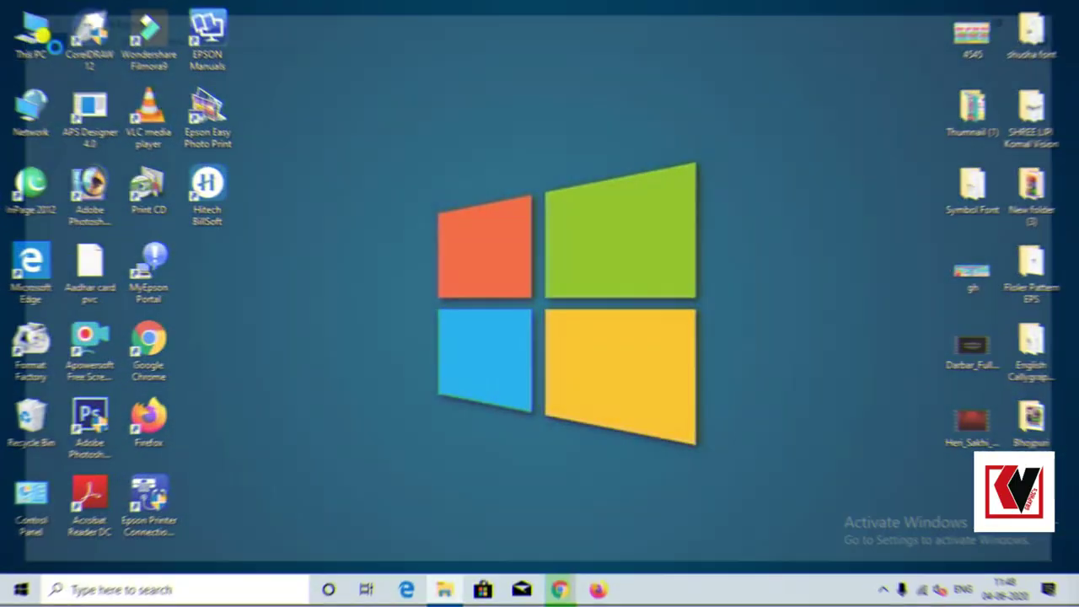
# - Copy the APS_Designer_4.0 64Bit archive from the Downloads folder to the desktop
pyautogui.doubleClick(83, 56)
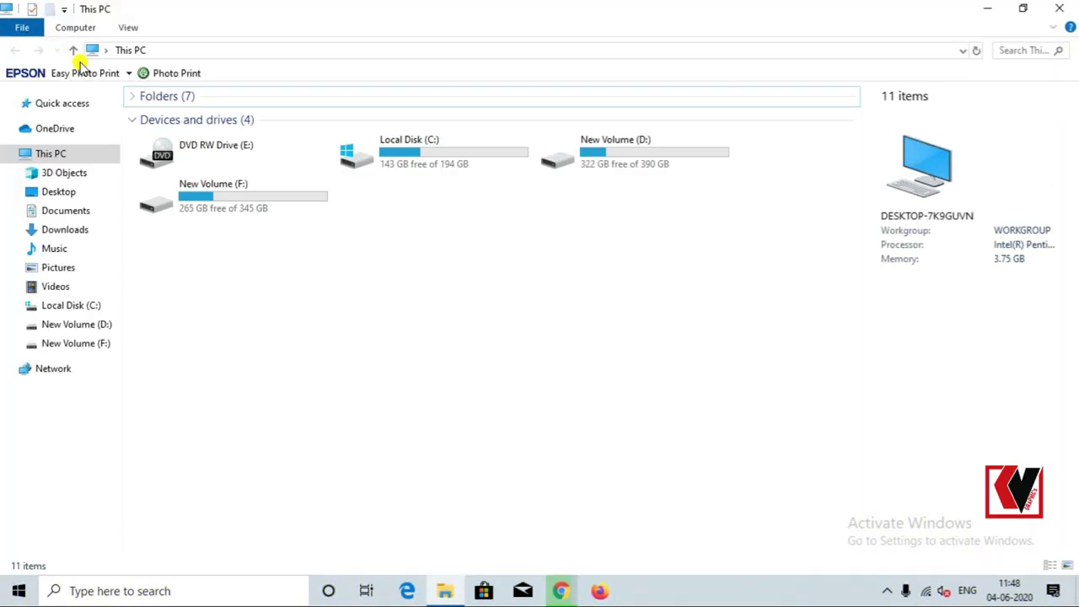
pyautogui.click(56, 216)
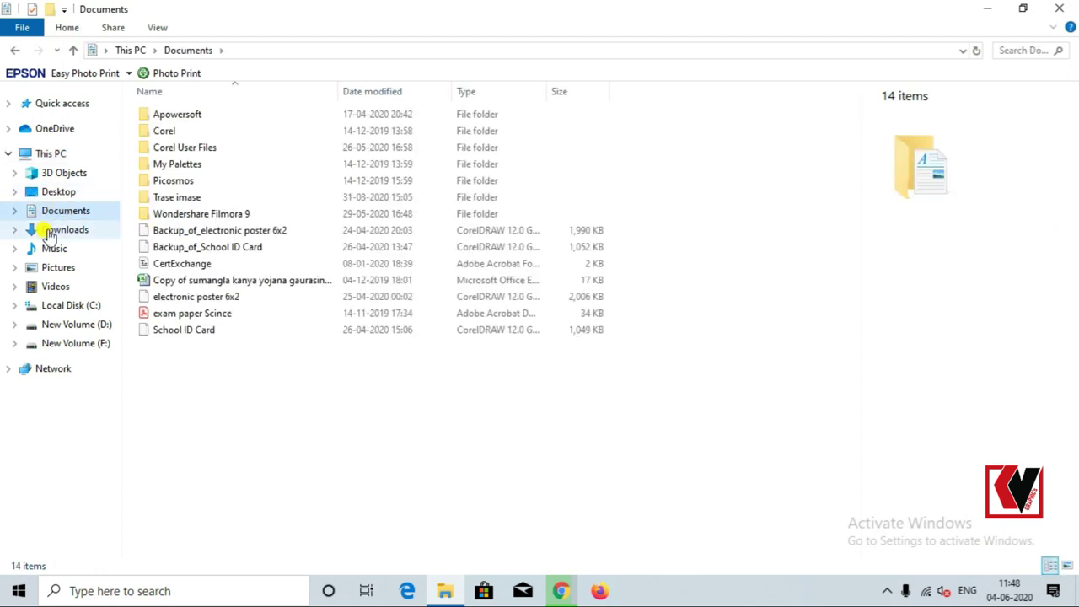
pyautogui.click(48, 230)
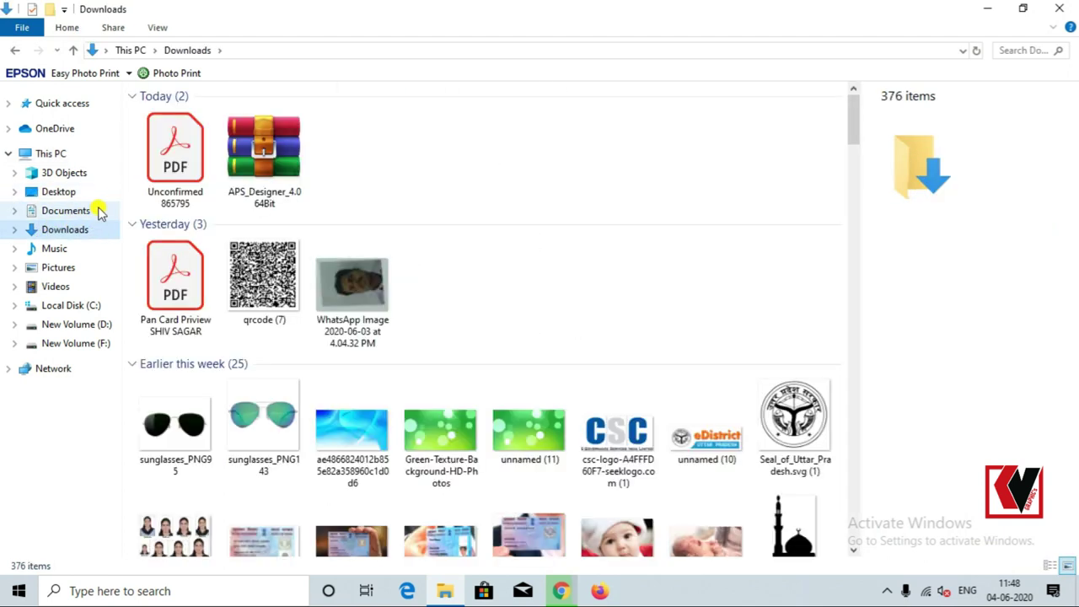
pyautogui.click(265, 157)
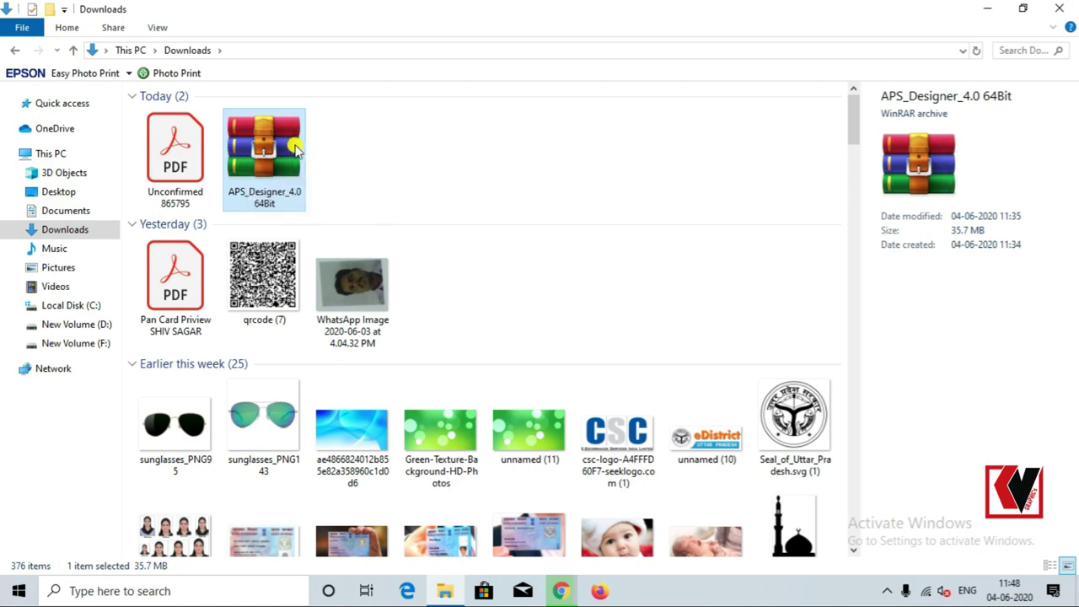
pyautogui.click(987, 8)
pyautogui.click(624, 205)
pyautogui.hotkey('ctrl', 'v')
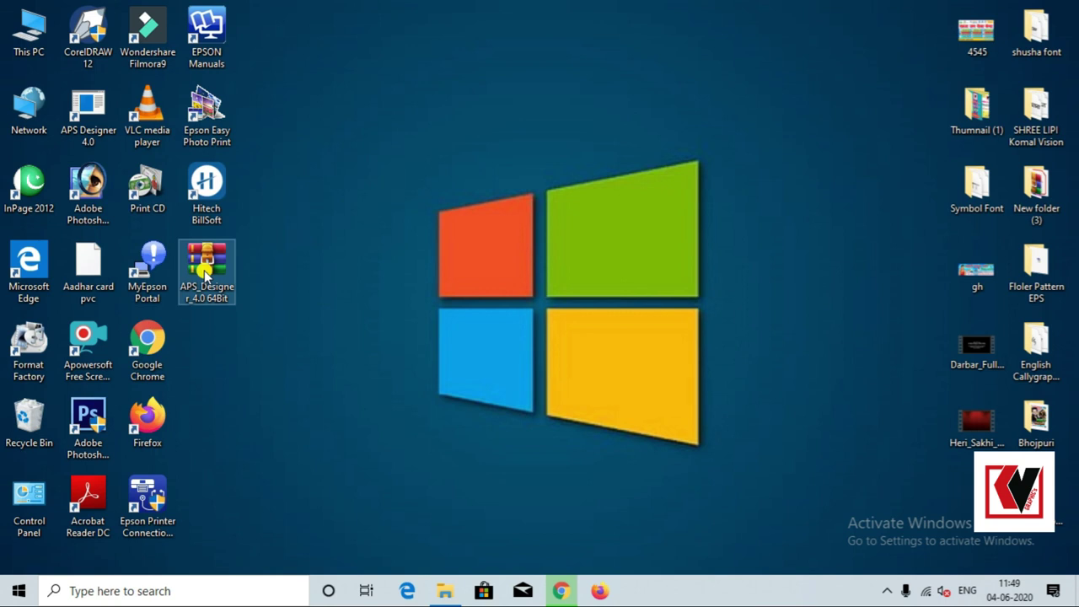
# - Extract the APS_Designer_4.0 64Bit archive directly onto the desktop, entering the archive password
pyautogui.rightClick(205, 275)
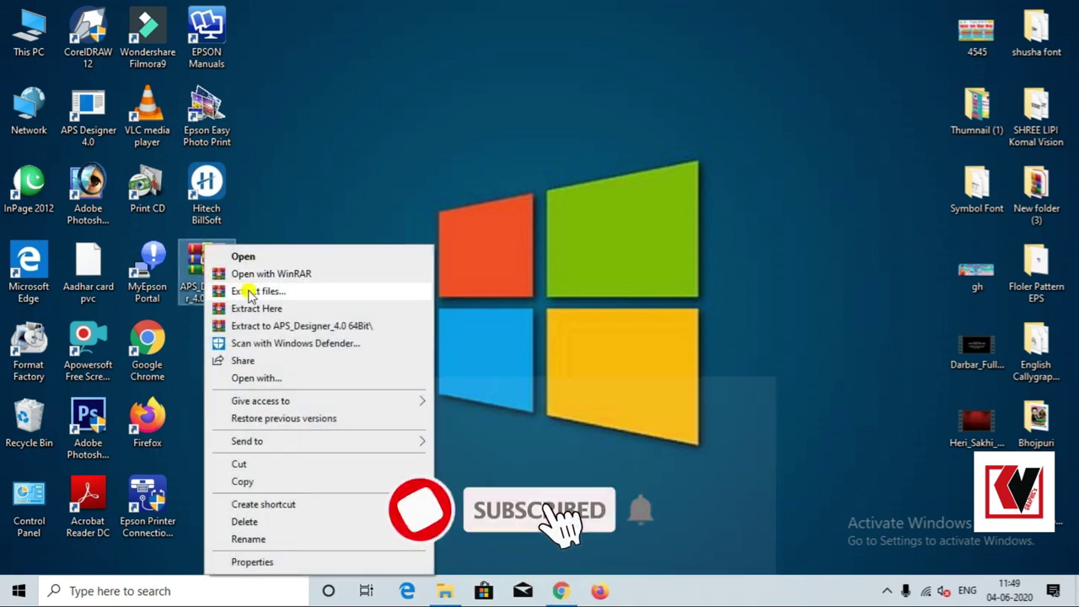
pyautogui.click(286, 309)
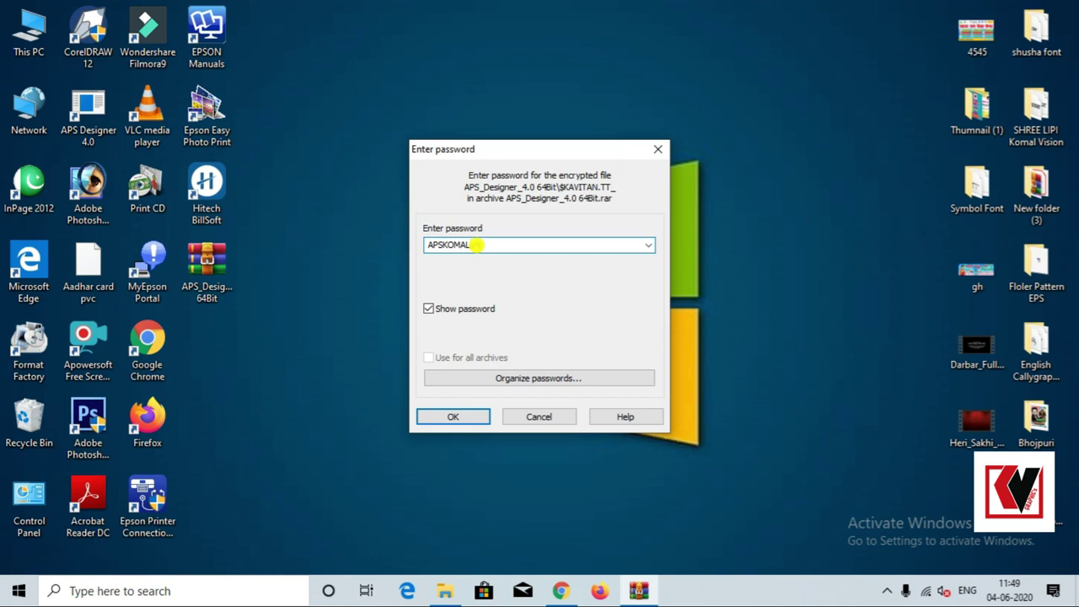
pyautogui.click(447, 418)
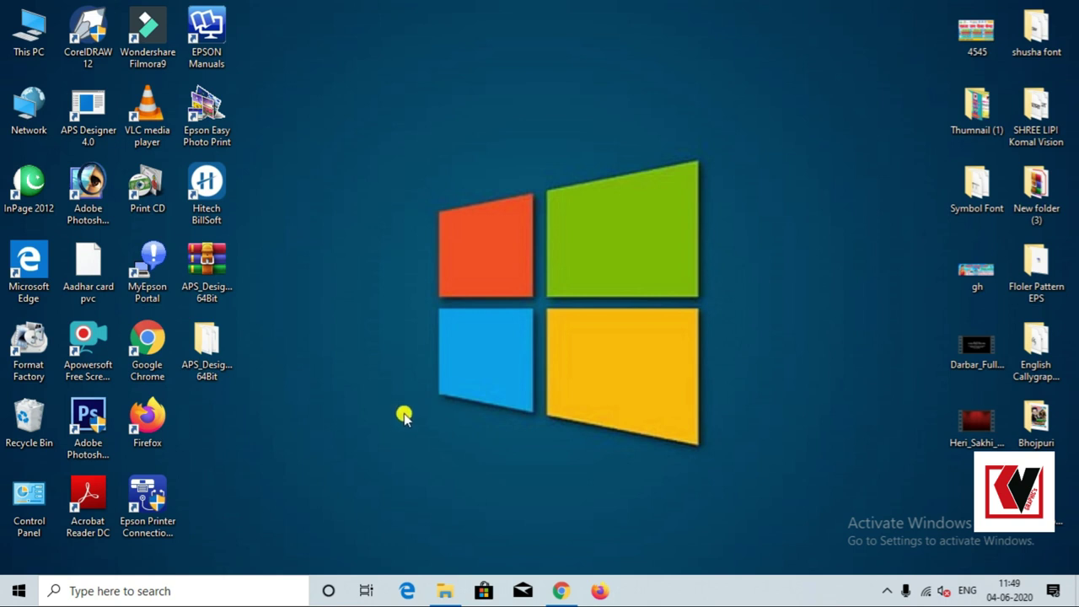
# - Open the extracted APS_Designer_4.0 64Bit folder on the desktop
pyautogui.click(217, 337)
pyautogui.doubleClick(218, 337)
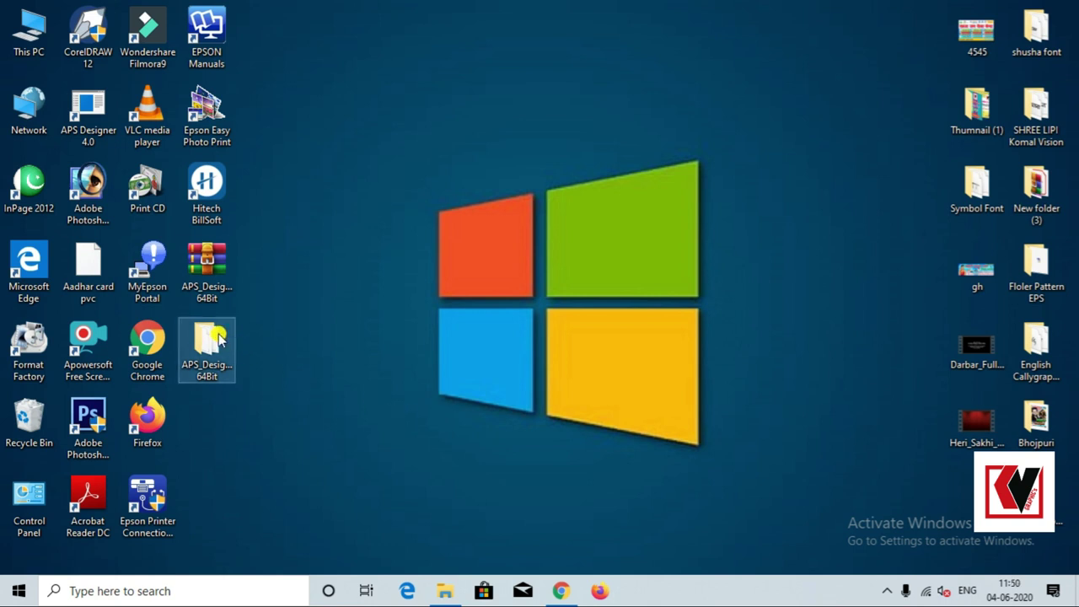
pyautogui.moveTo(854, 109)
pyautogui.mouseDown()
pyautogui.moveTo(865, 285)
pyautogui.moveTo(851, 95)
pyautogui.mouseUp()
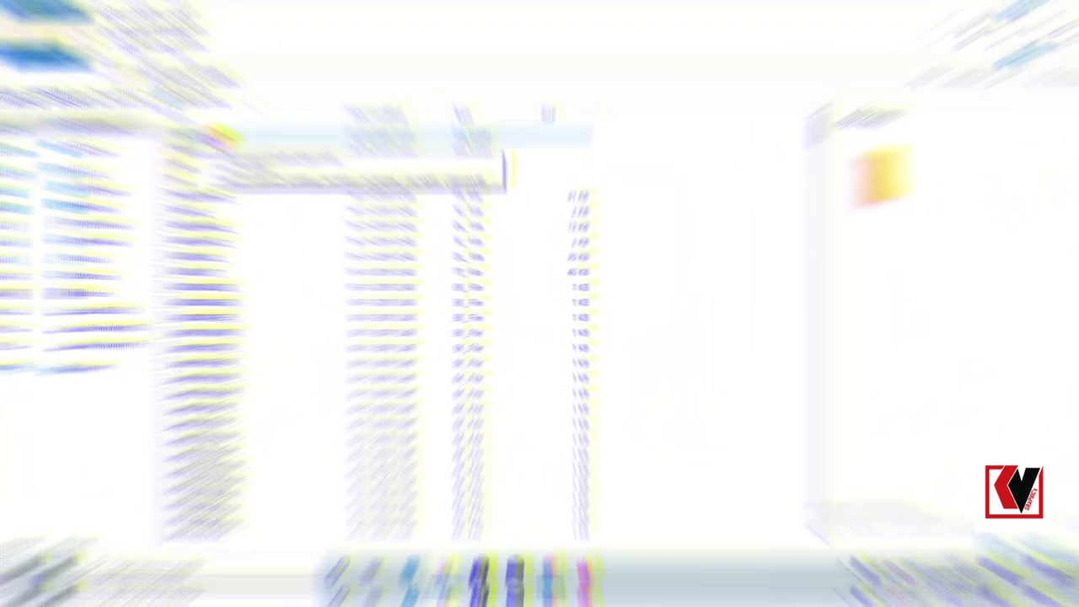
# - Look through the CorpFont, Manual and pfb subfolders, including PFM, and return to the APS_Designer_4.0 64Bit folder
pyautogui.doubleClick(202, 118)
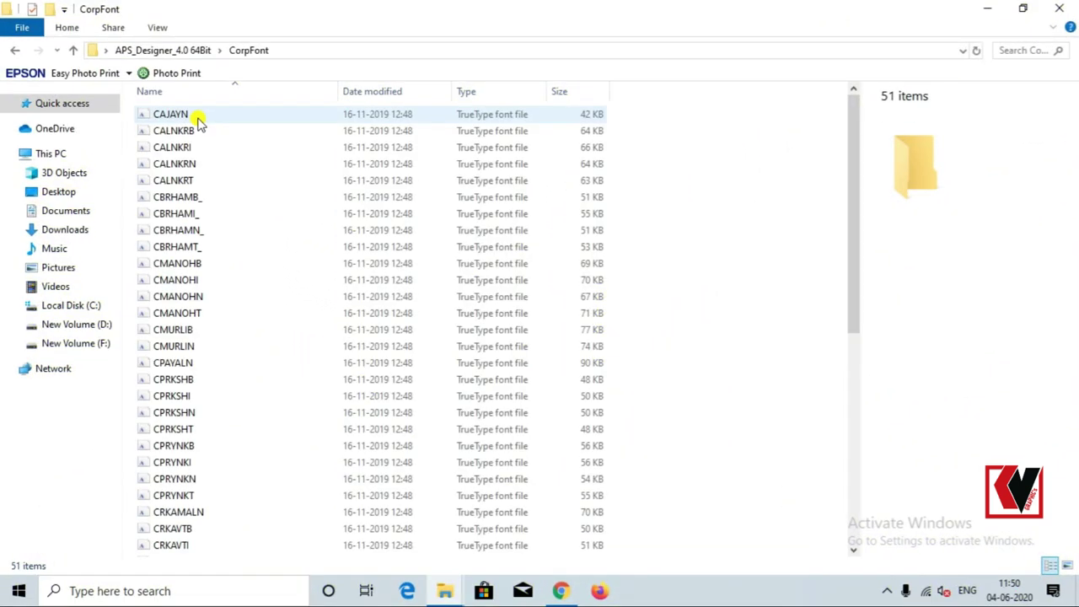
pyautogui.click(12, 51)
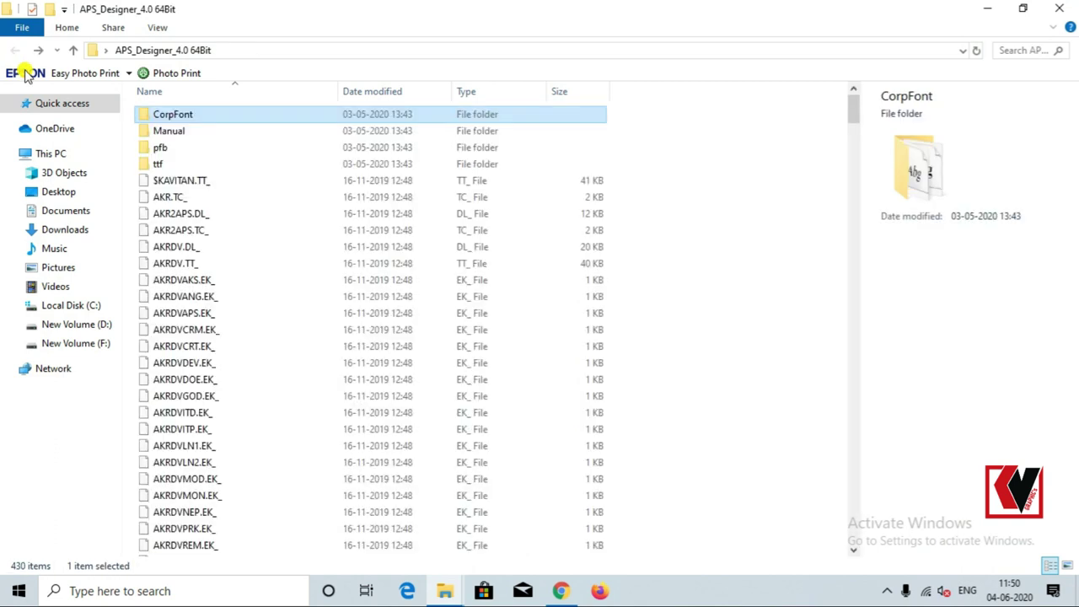
pyautogui.doubleClick(171, 137)
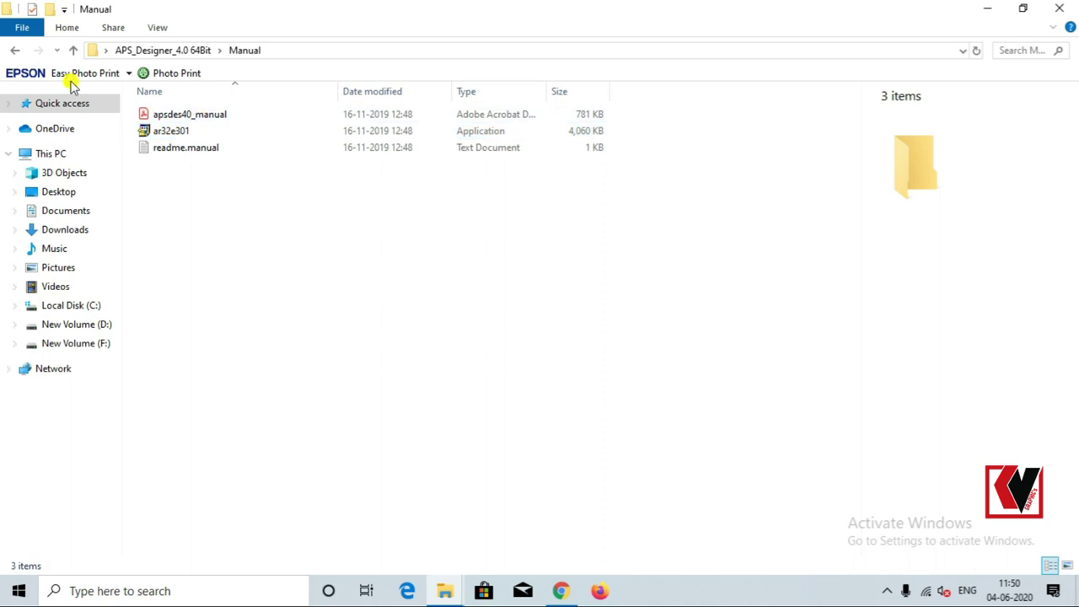
pyautogui.click(15, 50)
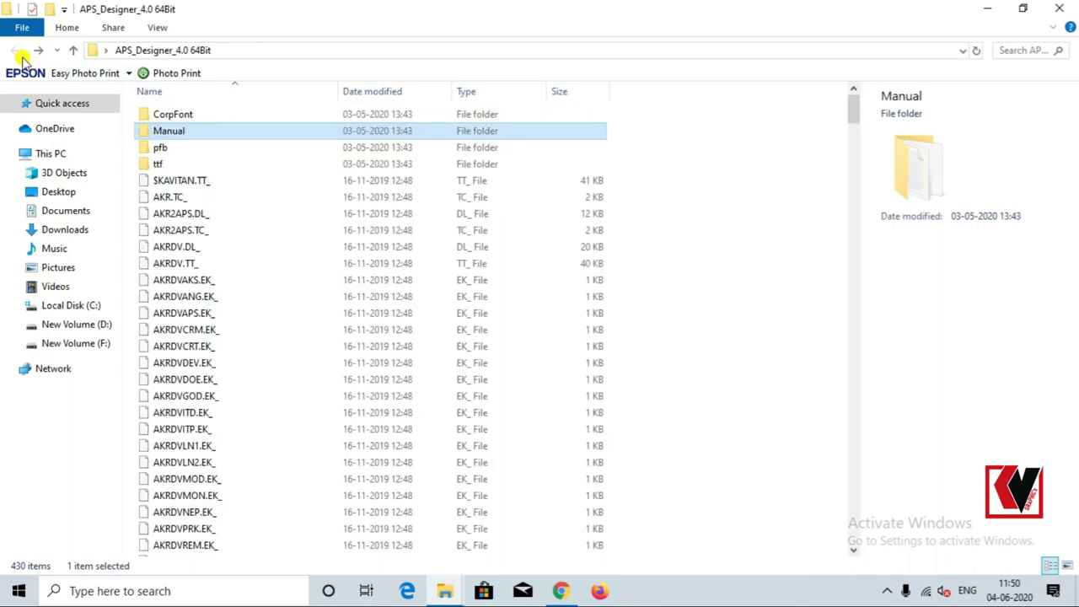
pyautogui.doubleClick(169, 149)
pyautogui.doubleClick(158, 116)
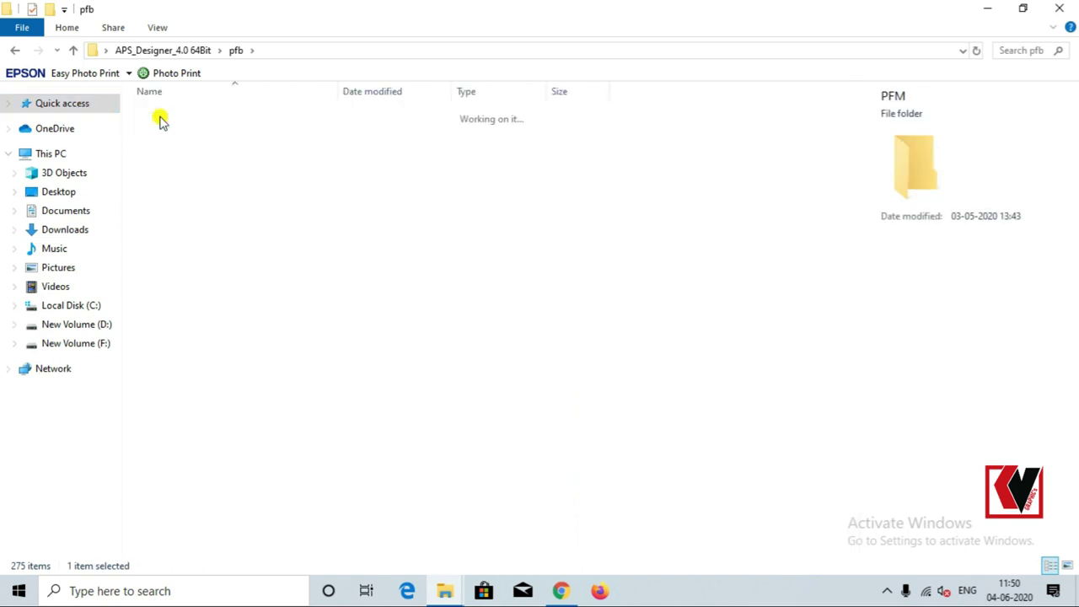
pyautogui.click(14, 51)
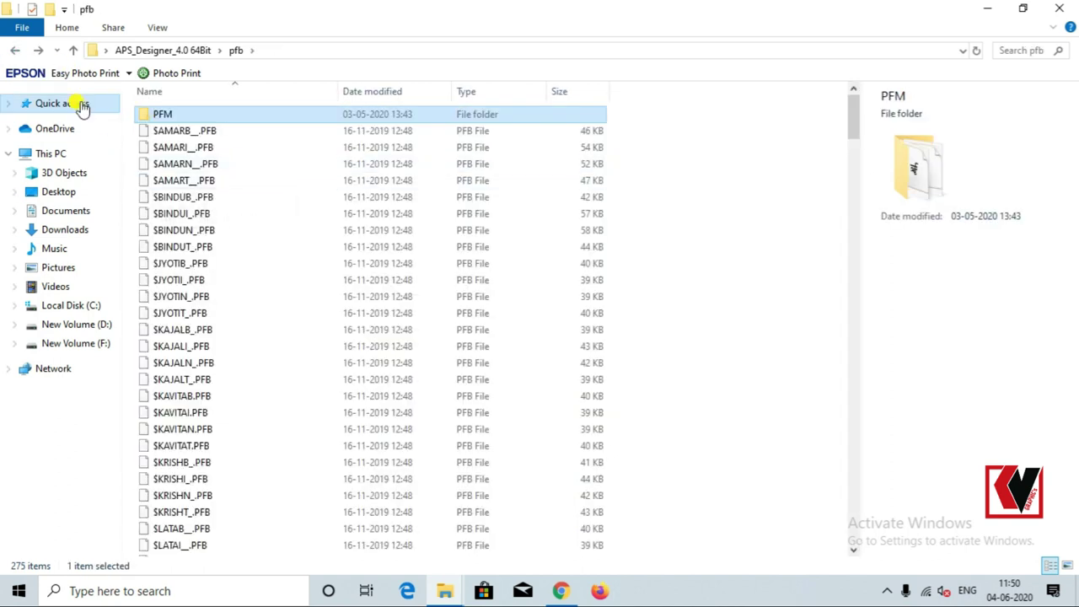
pyautogui.click(16, 52)
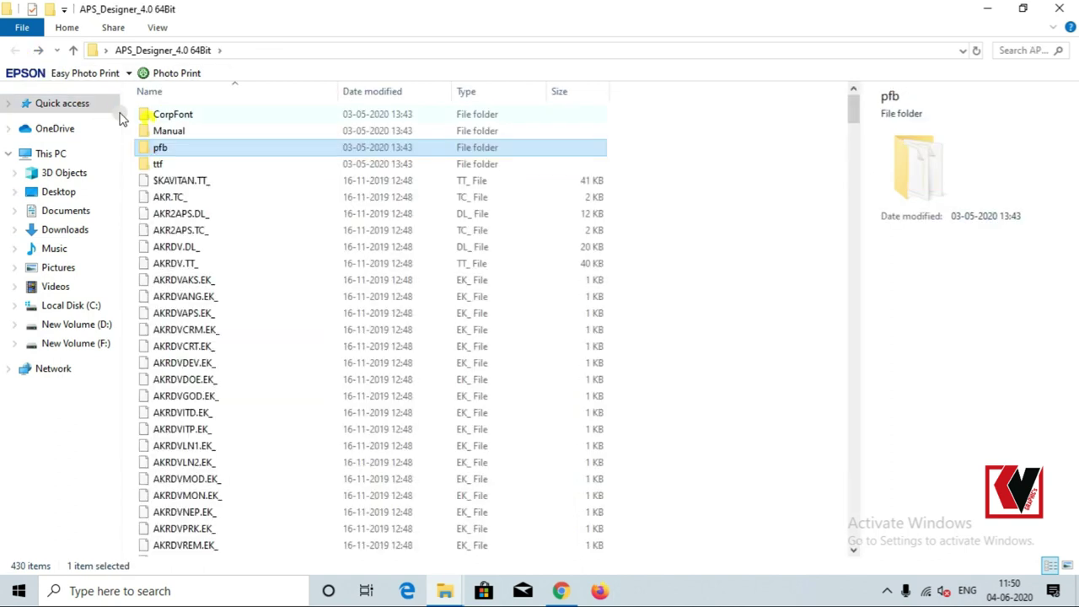
# - Look inside the ttf subfolder and return to the APS_Designer_4.0 64Bit folder
pyautogui.doubleClick(185, 163)
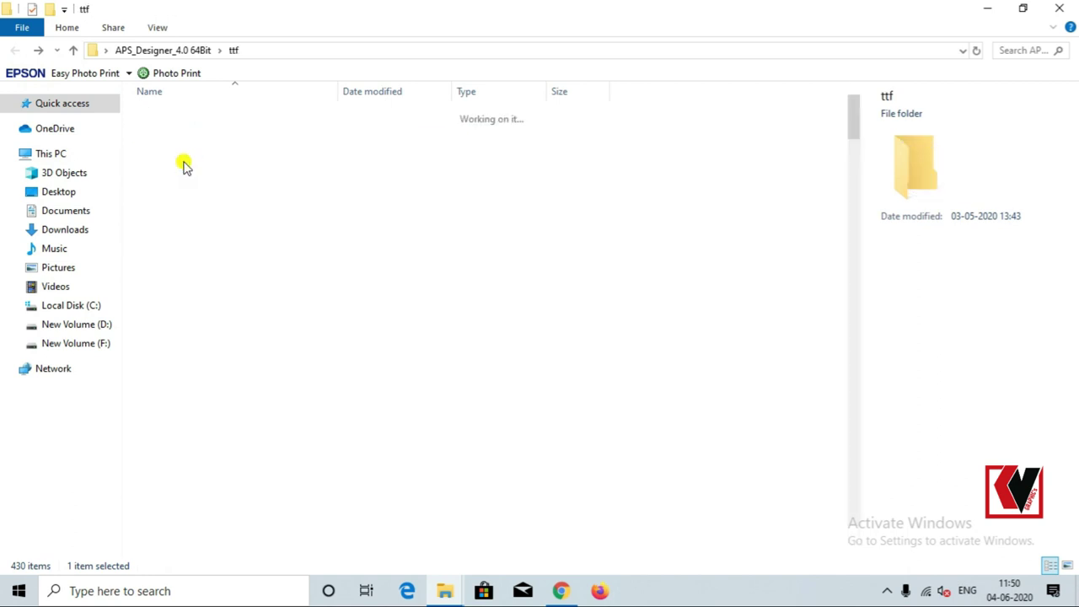
pyautogui.click(14, 51)
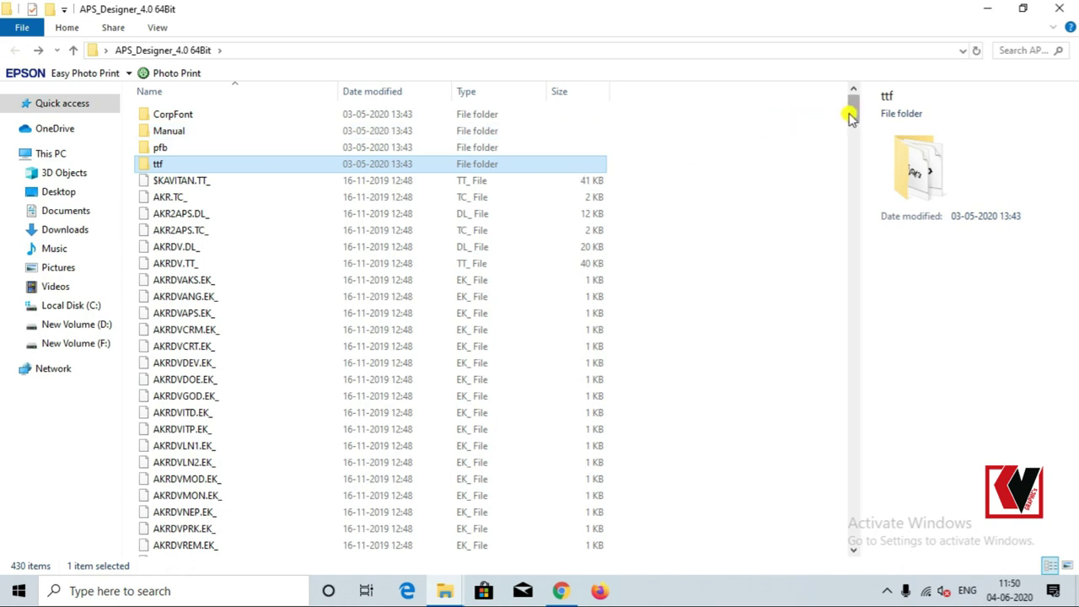
# - Run the SETUP application from the APS_Designer_4.0 64Bit folder
pyautogui.moveTo(852, 106); pyautogui.dragTo(850, 506)
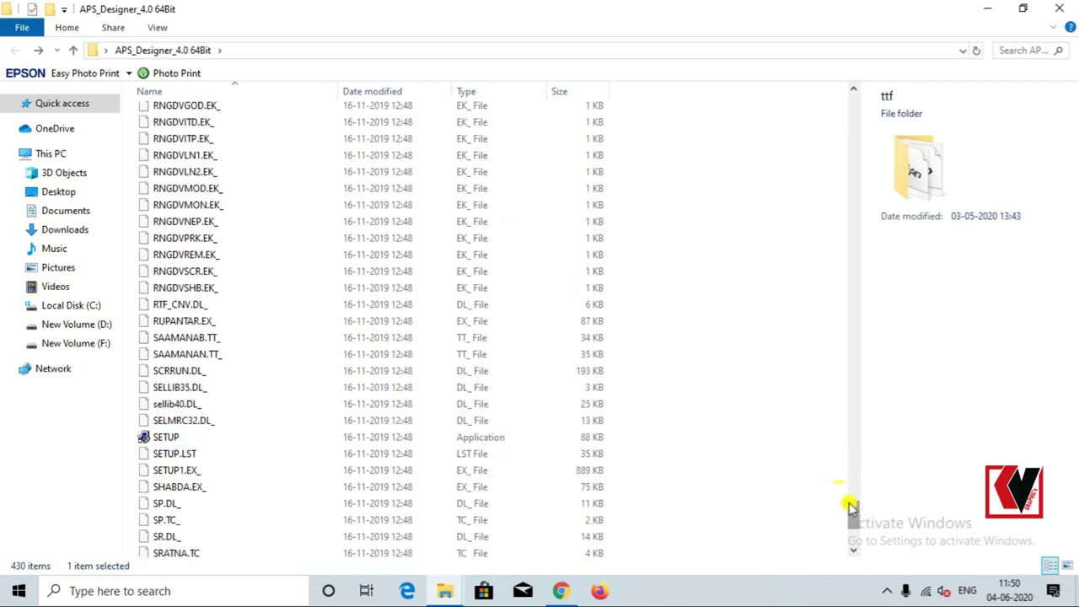
pyautogui.click(179, 438)
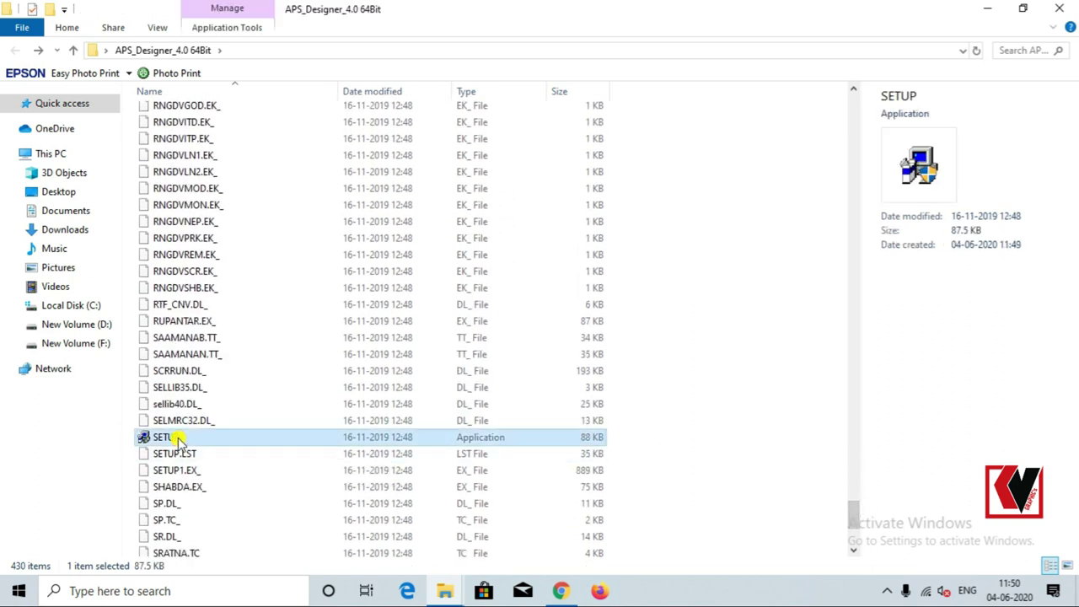
pyautogui.doubleClick(174, 437)
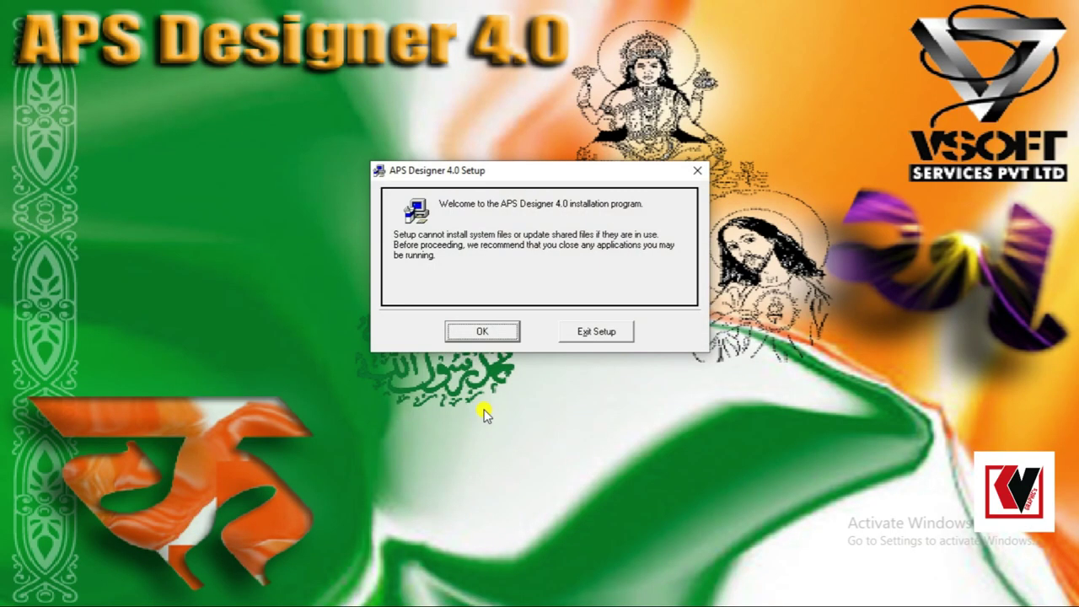
# - Accept the license agreement and install APS Designer 4.0 to C:\Program Files (x86)\APS40\ with the APS Designer 4.0 program group
pyautogui.click(478, 334)
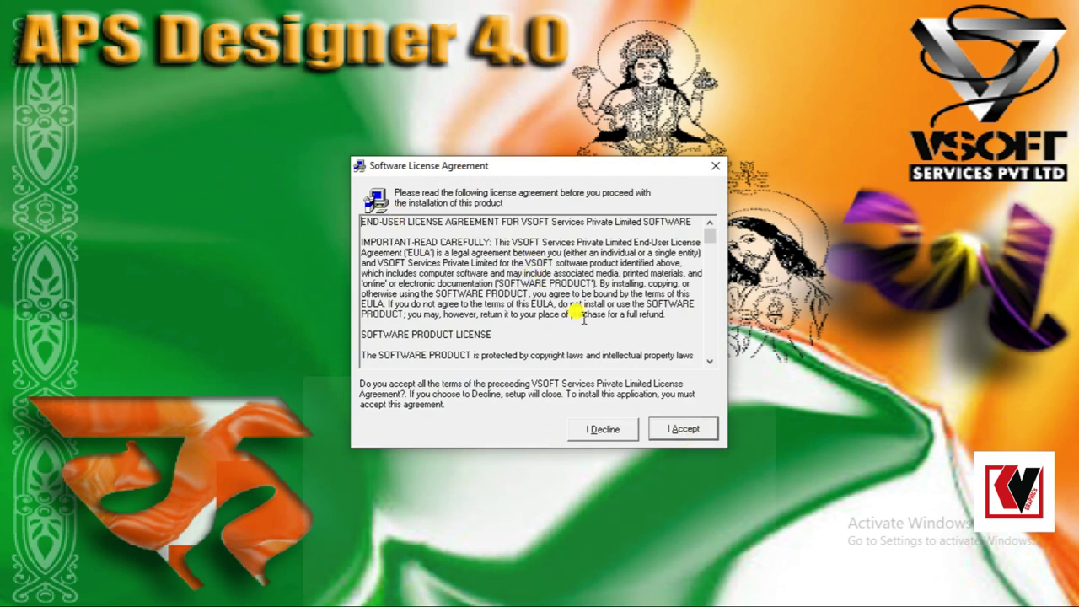
pyautogui.click(712, 361)
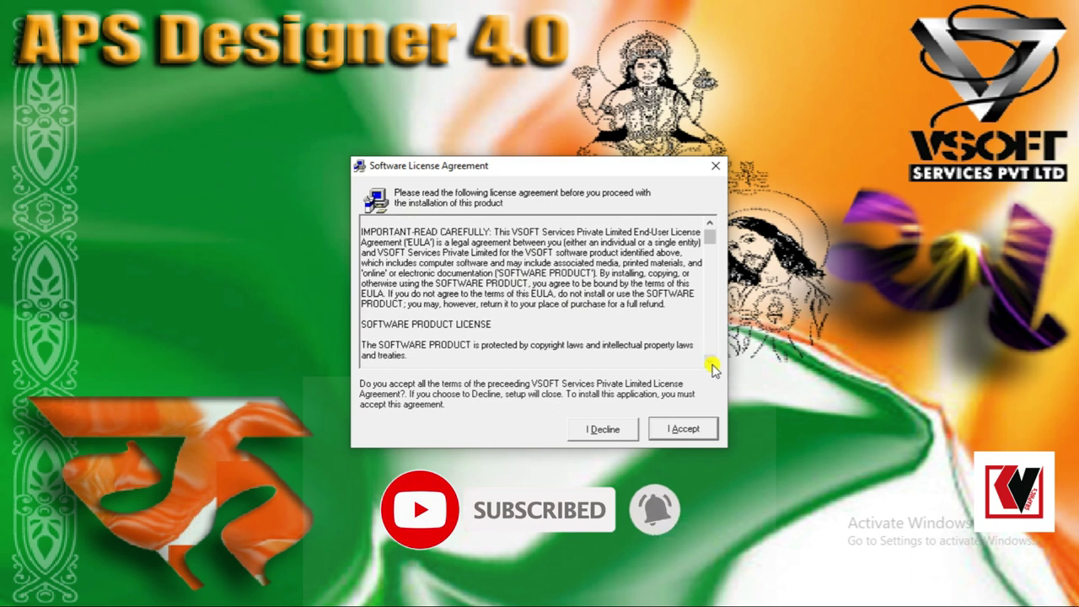
pyautogui.click(684, 429)
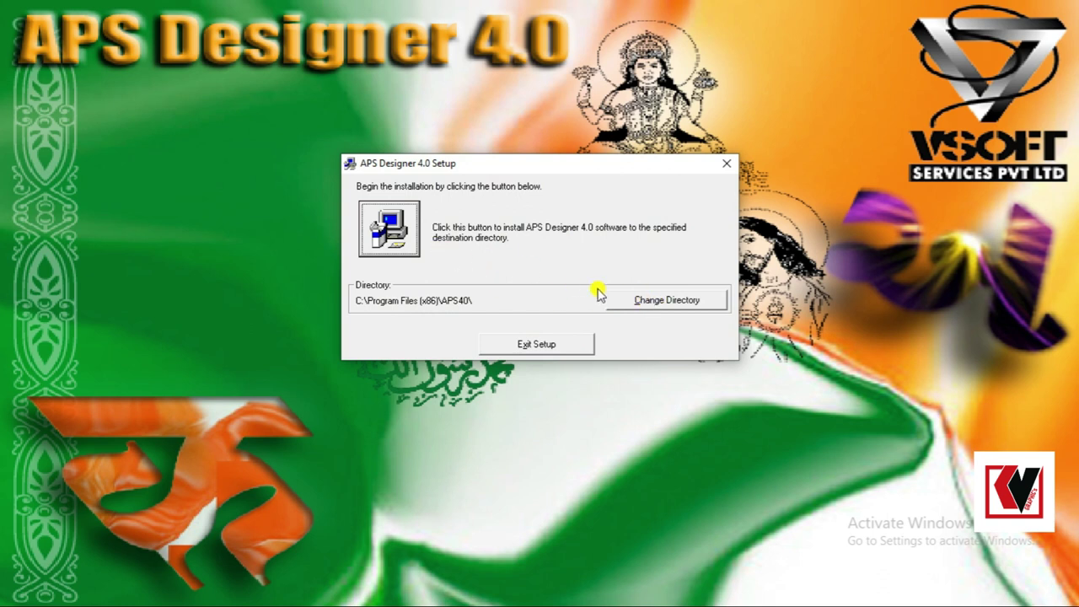
pyautogui.click(404, 229)
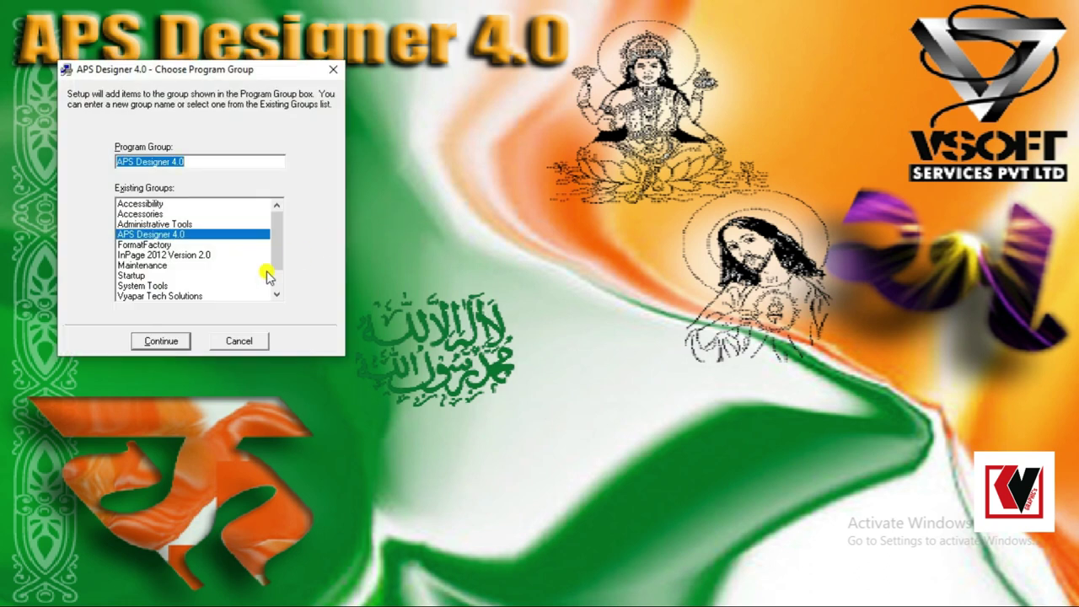
pyautogui.click(177, 339)
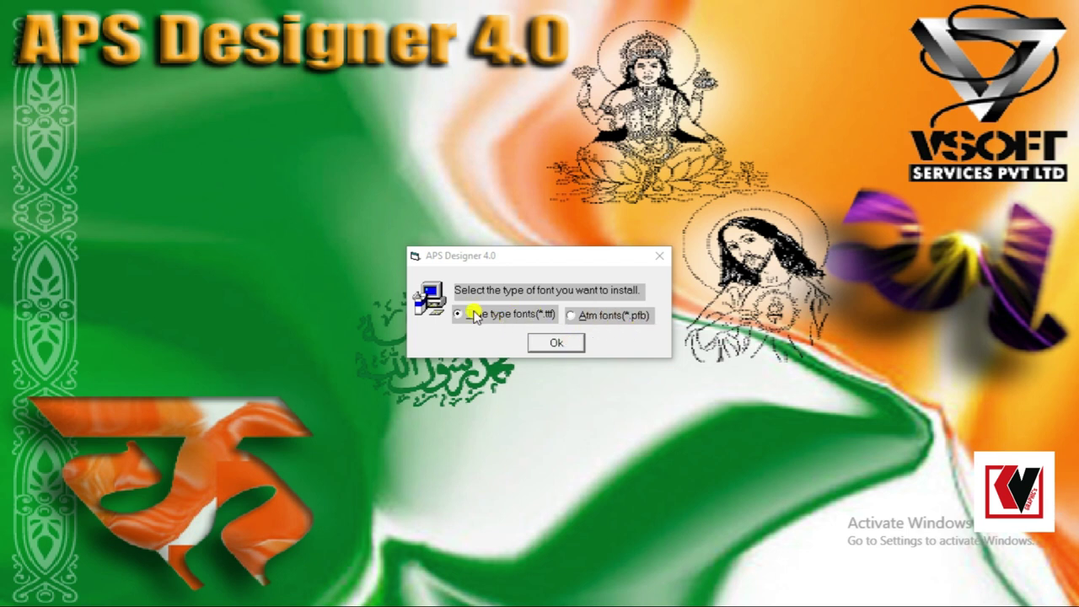
# - Choose True type fonts (*.ttf) as the font type, acknowledge the font notices and finish the setup
pyautogui.click(548, 344)
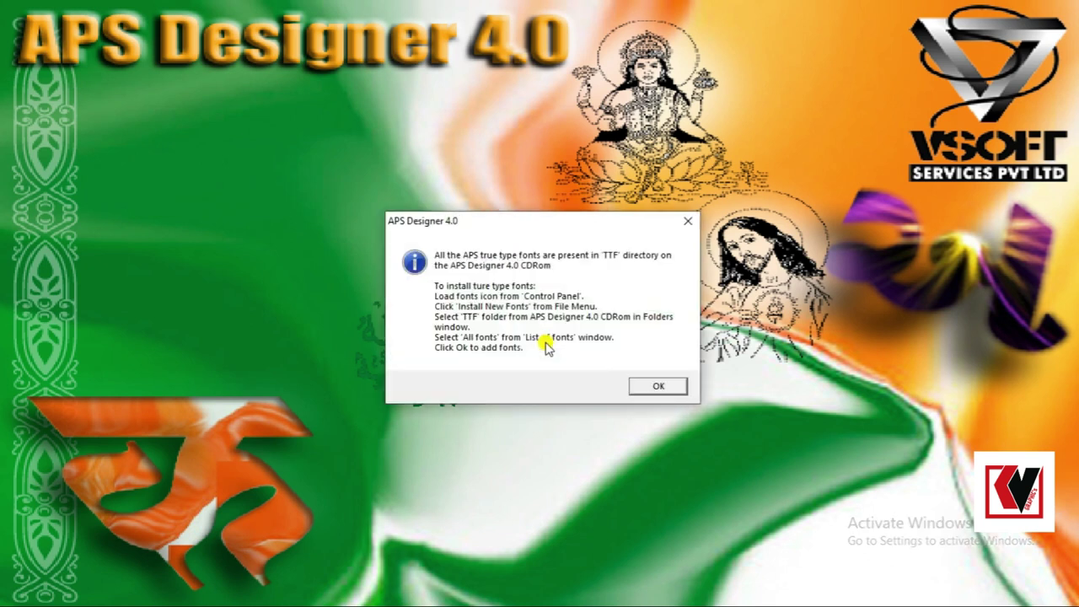
pyautogui.click(654, 386)
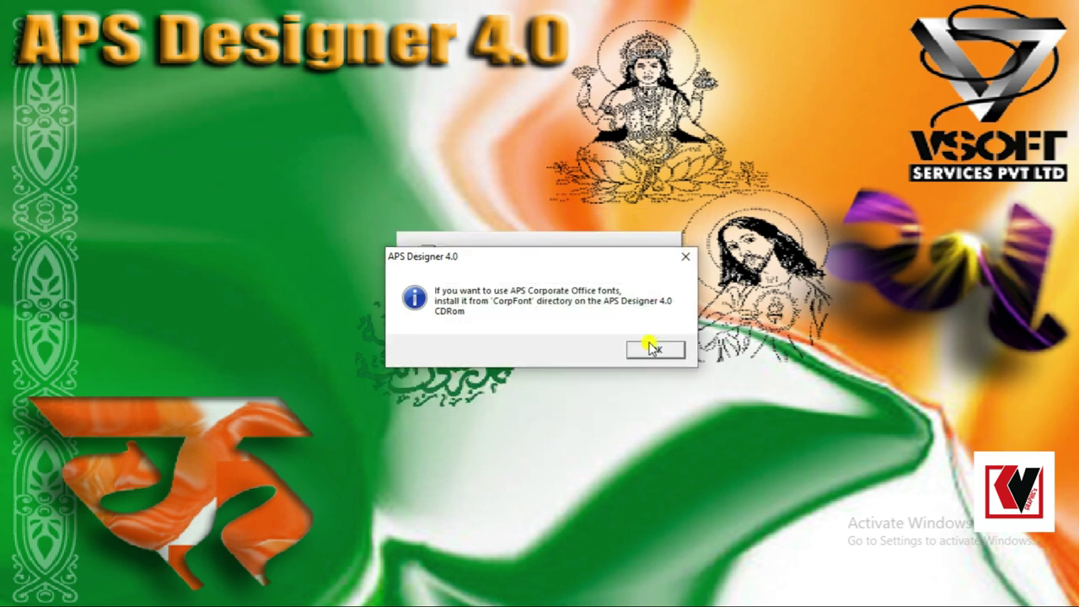
pyautogui.click(647, 349)
pyautogui.click(713, 469)
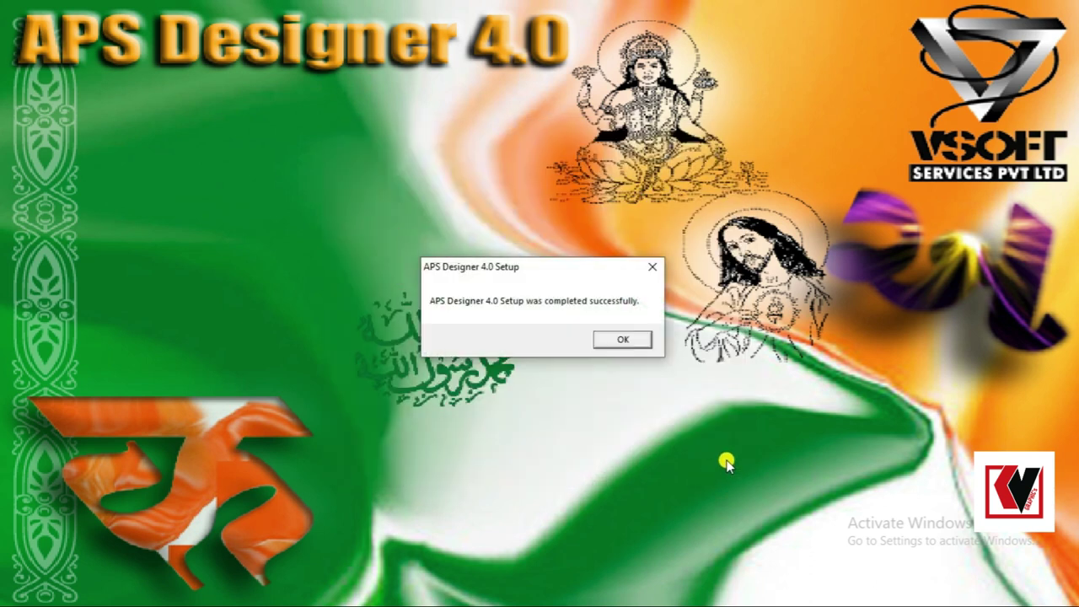
pyautogui.click(622, 338)
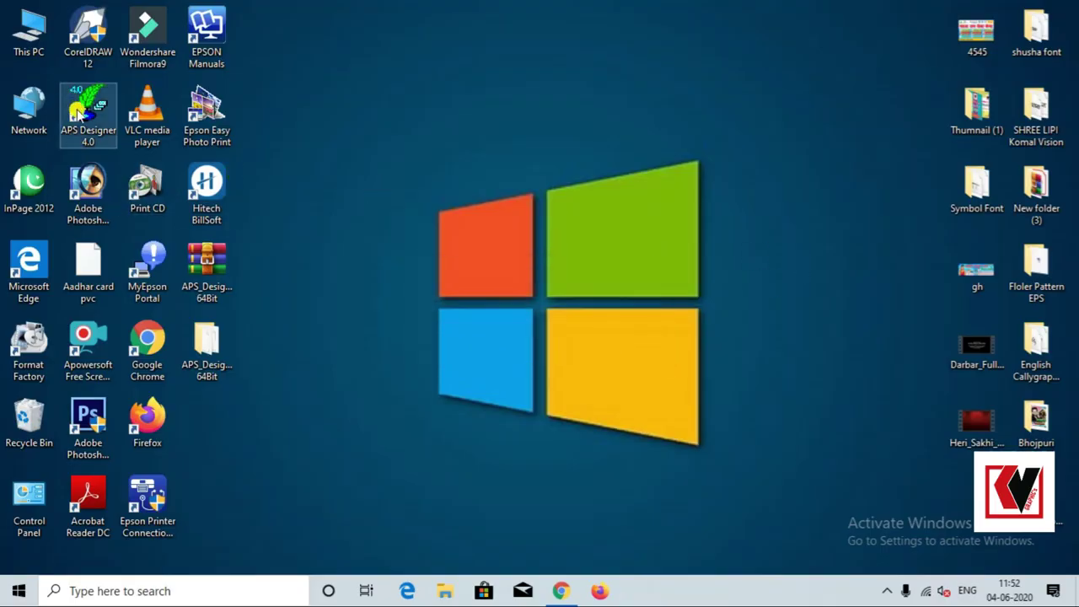
# - Move the APS Designer 4.0 desktop shortcut beside the EPSON Manuals icon and refresh the desktop
pyautogui.moveTo(89, 110); pyautogui.dragTo(271, 47)
pyautogui.rightClick(471, 72)
pyautogui.click(521, 118)
pyautogui.rightClick(518, 112)
pyautogui.click(556, 158)
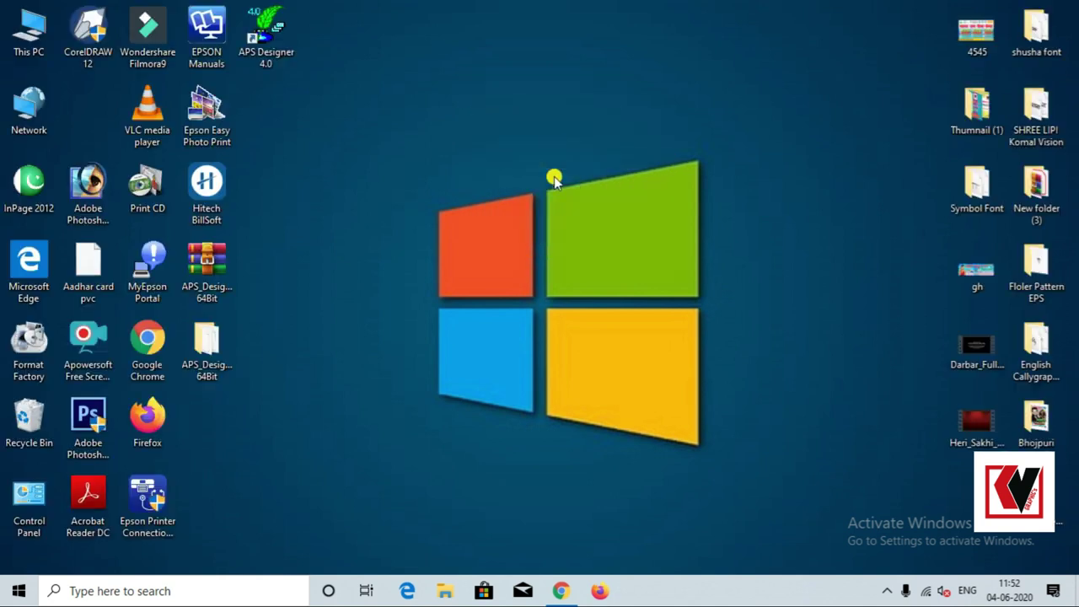
# - Launch APS Designer 4.0, continue past the splash screen and move its floating toolbar near the desktop shortcut
pyautogui.doubleClick(274, 35)
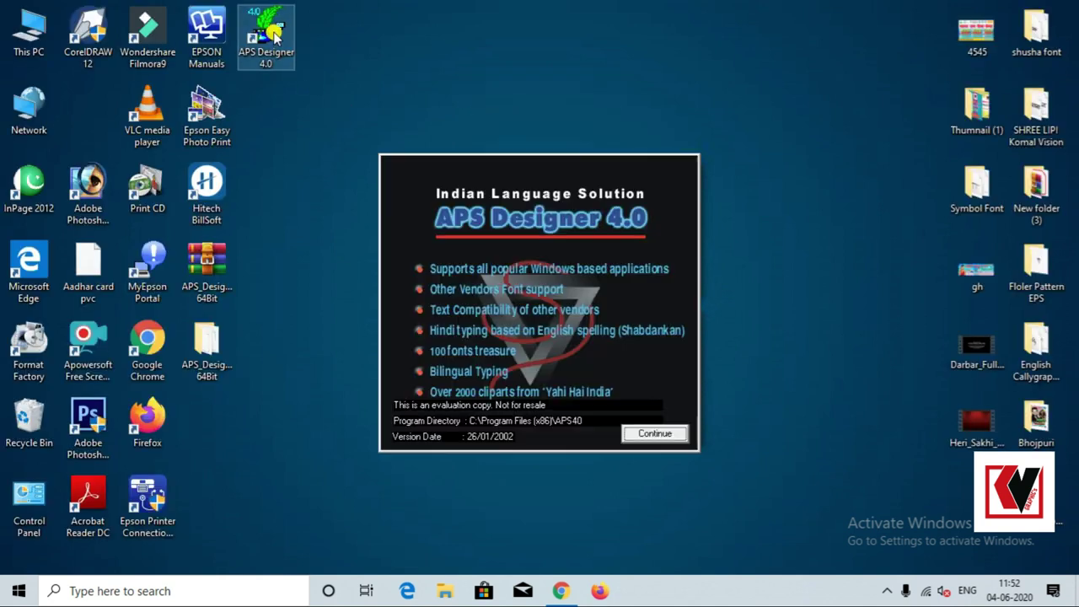
pyautogui.click(653, 435)
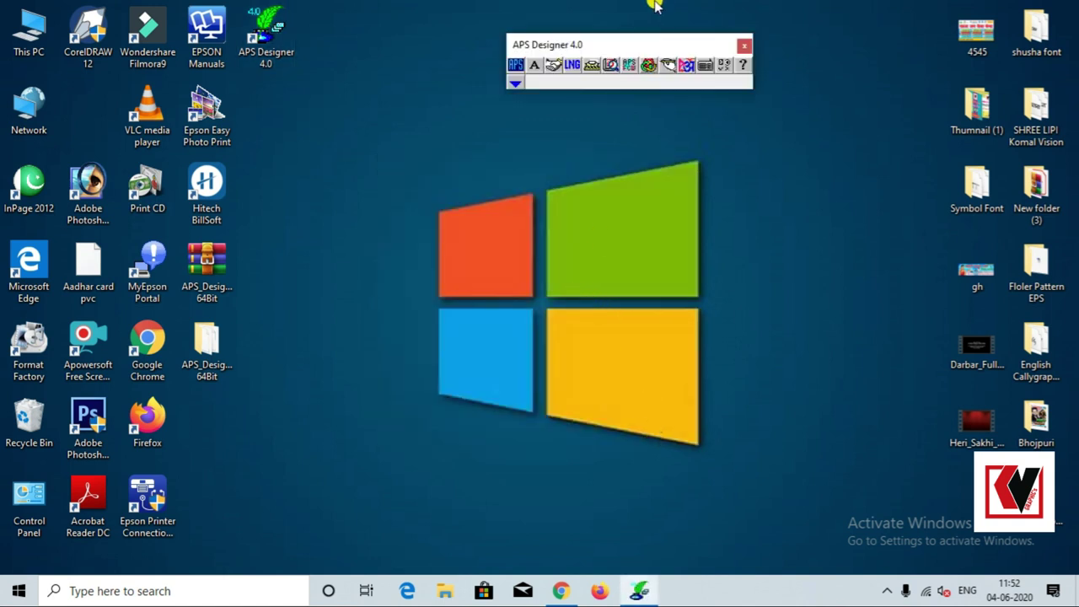
pyautogui.moveTo(644, 42); pyautogui.dragTo(501, 29)
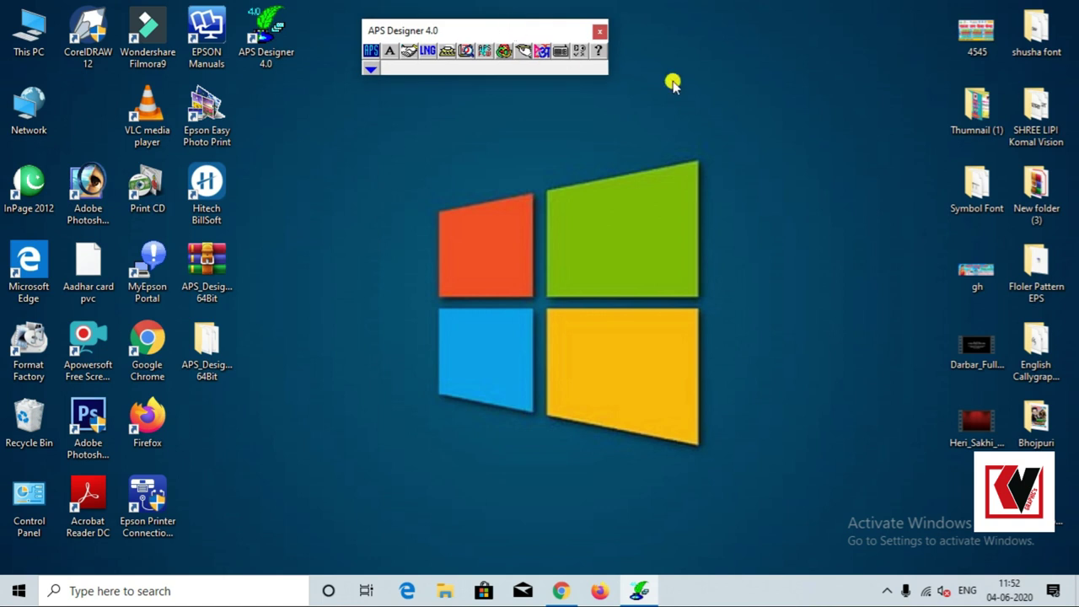
pyautogui.rightClick(720, 124)
pyautogui.click(720, 125)
pyautogui.rightClick(721, 127)
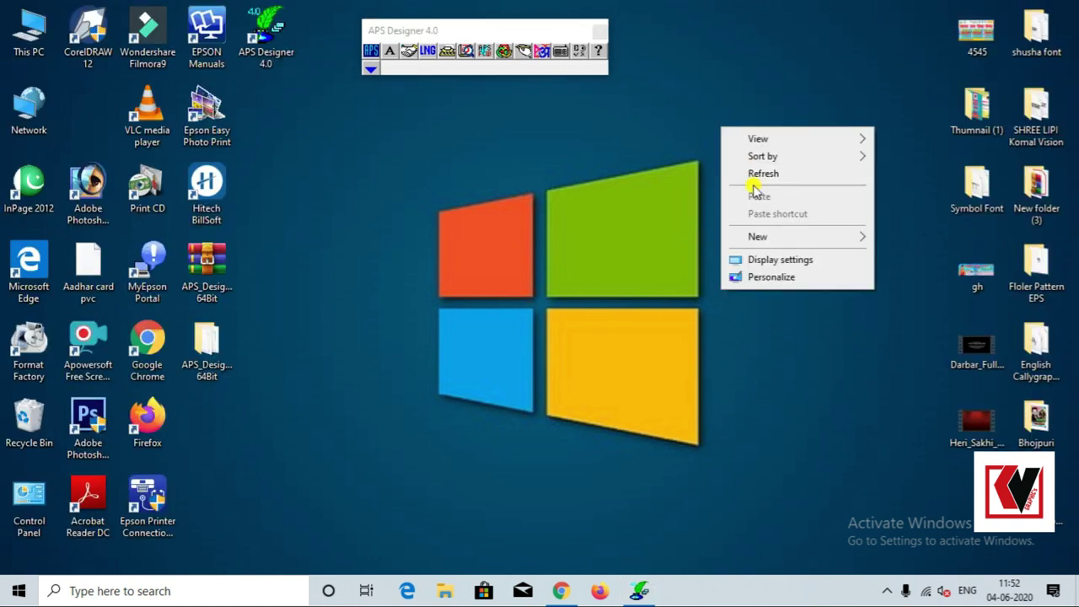
pyautogui.click(753, 172)
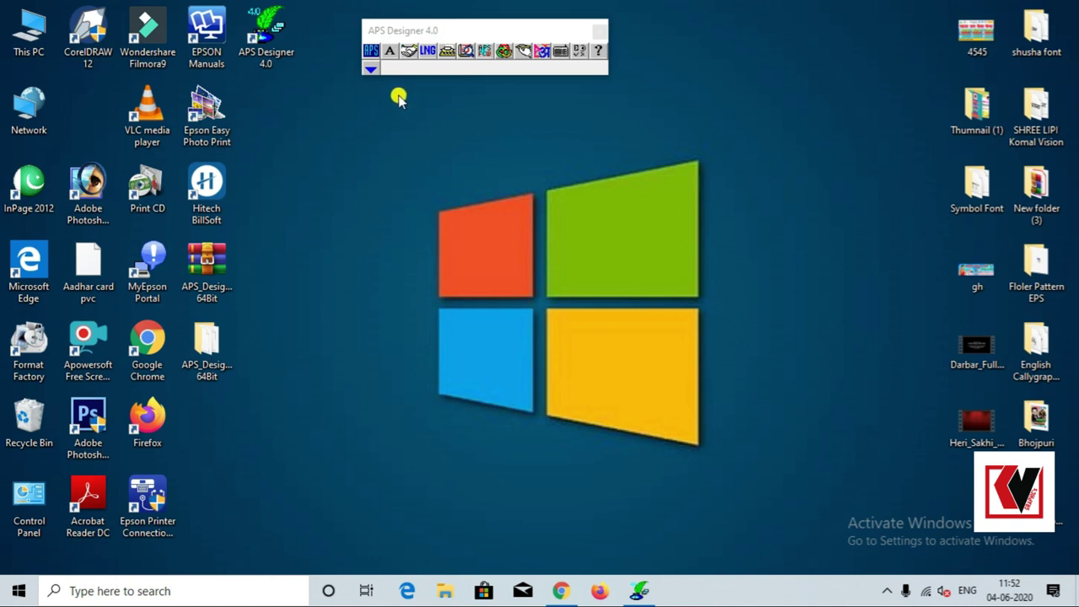
pyautogui.rightClick(754, 104)
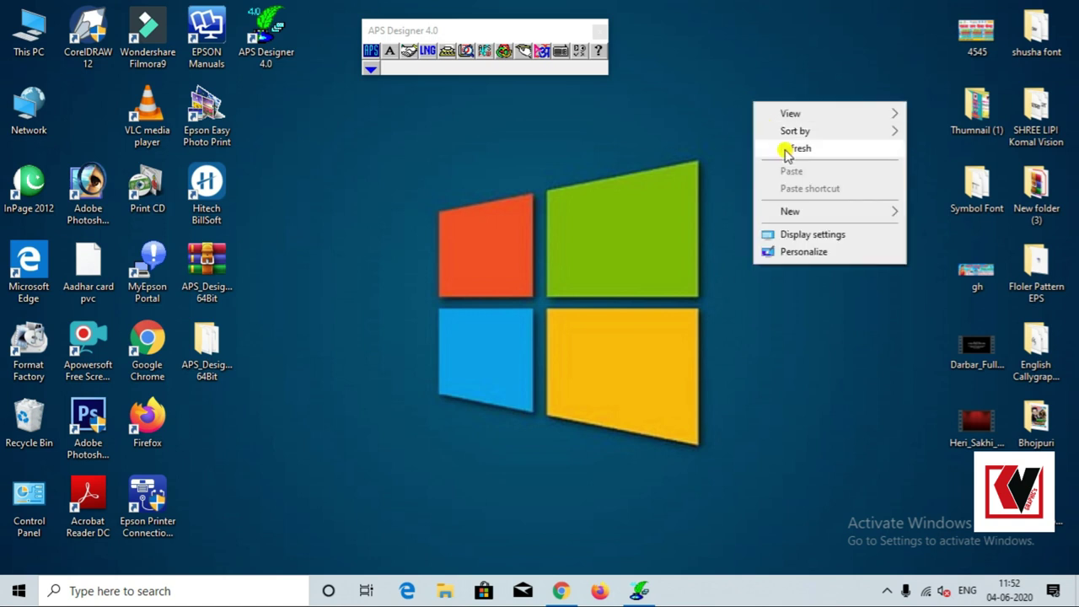
pyautogui.click(799, 149)
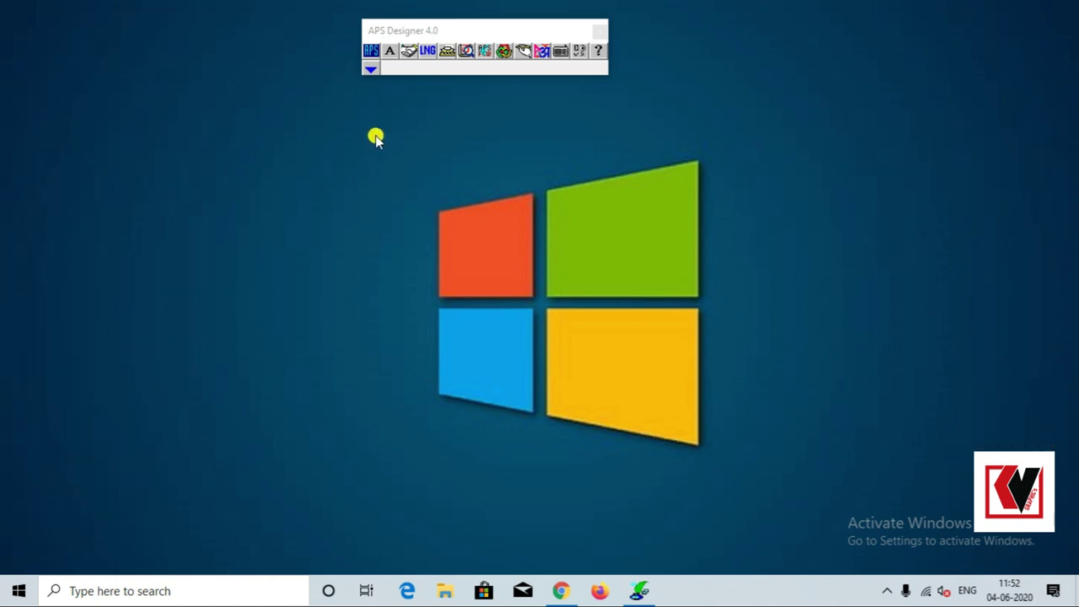
# - Toggle the typing script to Hindi and back to English, and view the list of supported font vendors
pyautogui.click(389, 51)
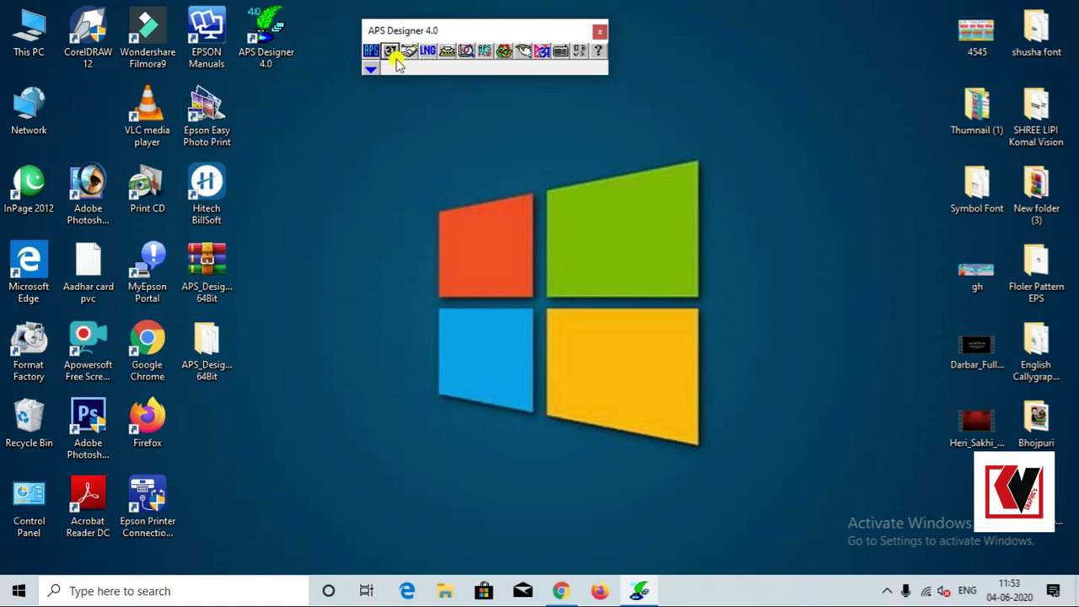
pyautogui.click(391, 56)
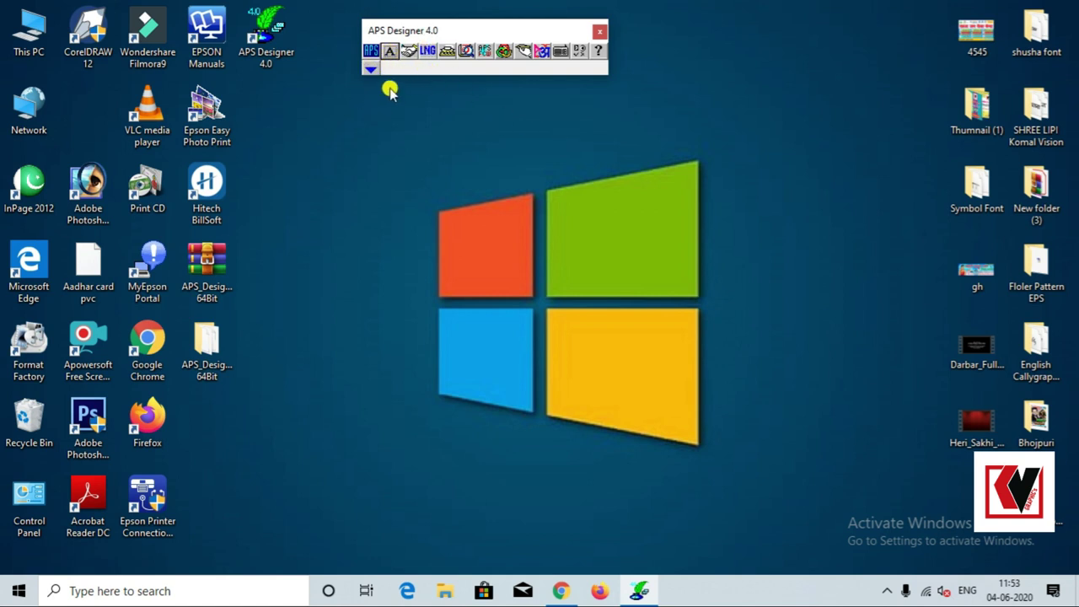
pyautogui.click(409, 51)
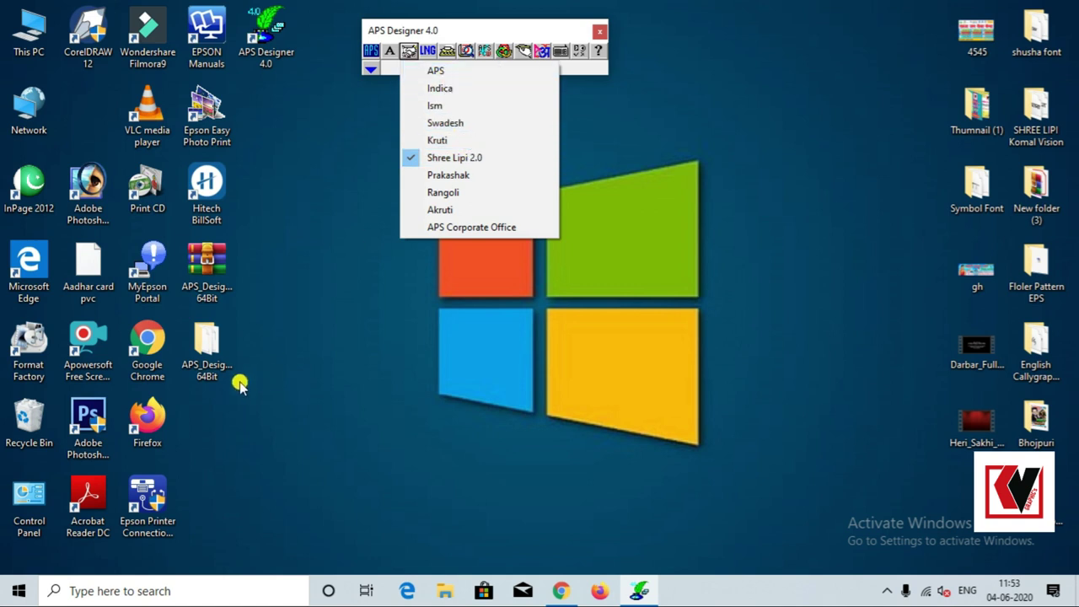
# - View the TrueType font files in the ttf subfolder of the desktop's APS_Designer_4.0 64Bit folder and close the window
pyautogui.click(212, 361)
pyautogui.doubleClick(212, 362)
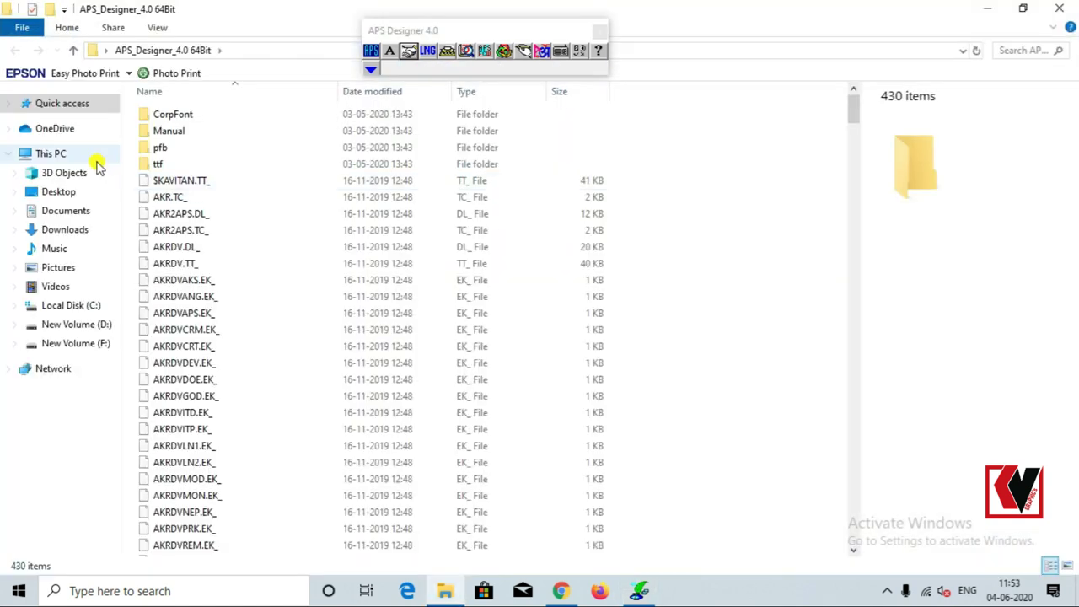
pyautogui.doubleClick(149, 167)
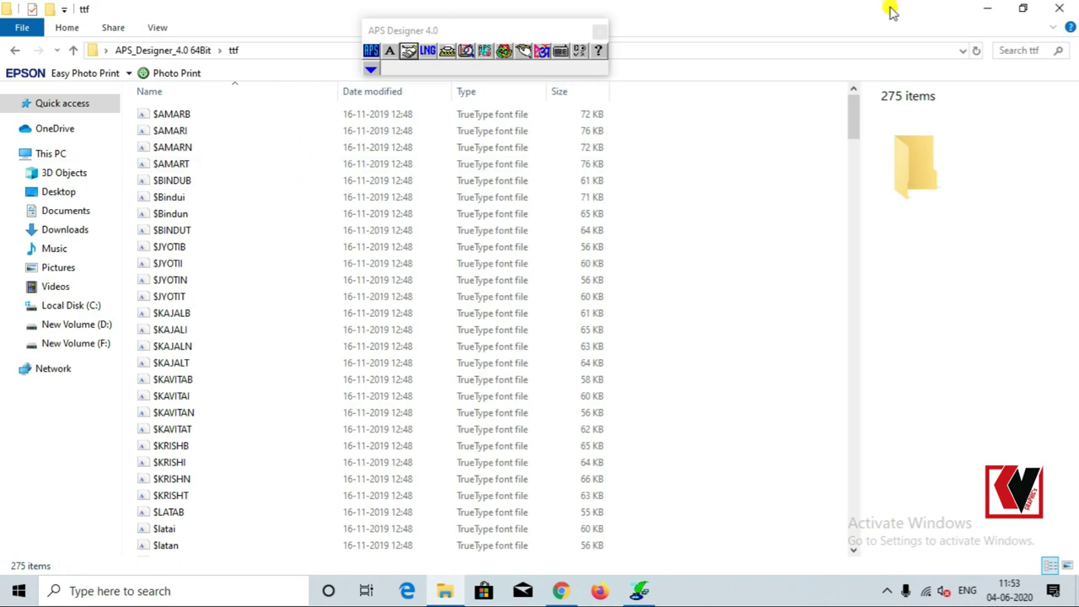
pyautogui.click(1060, 10)
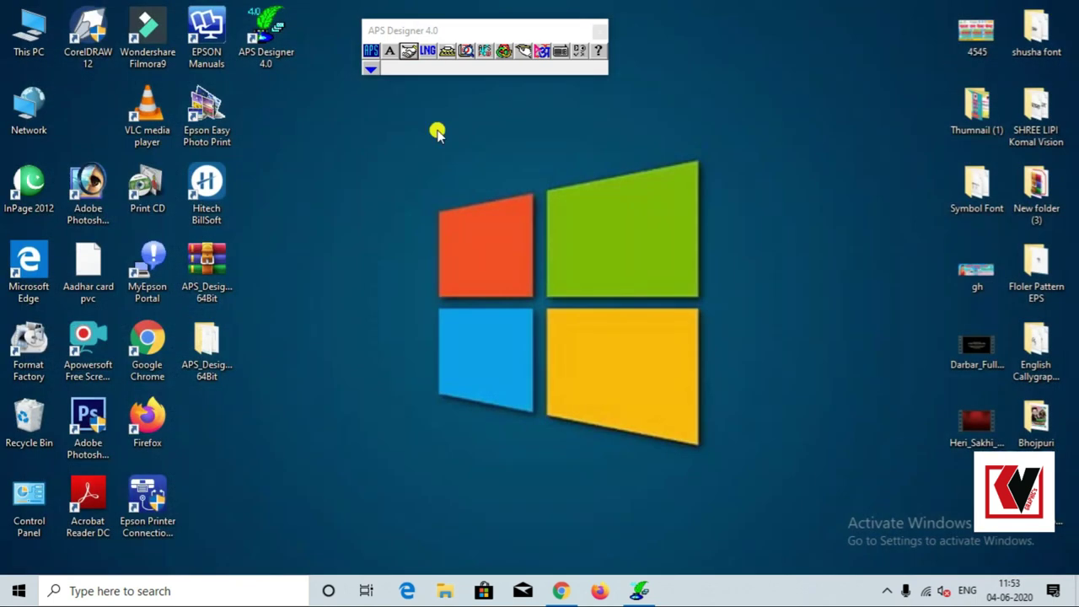
# - Set the font vendor to APS and check the selection in the vendor list
pyautogui.click(408, 52)
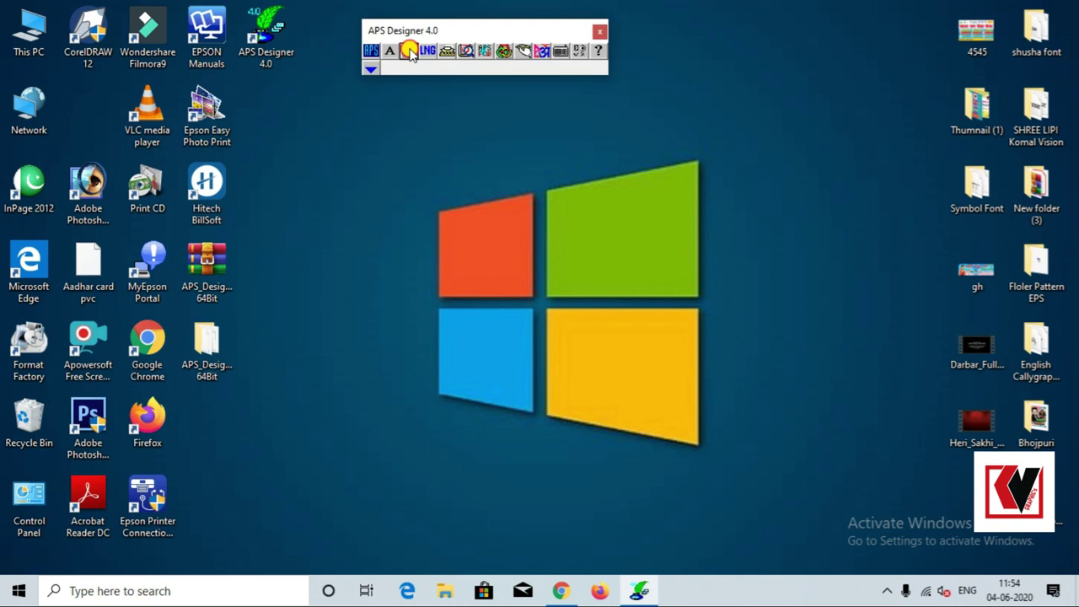
pyautogui.click(410, 53)
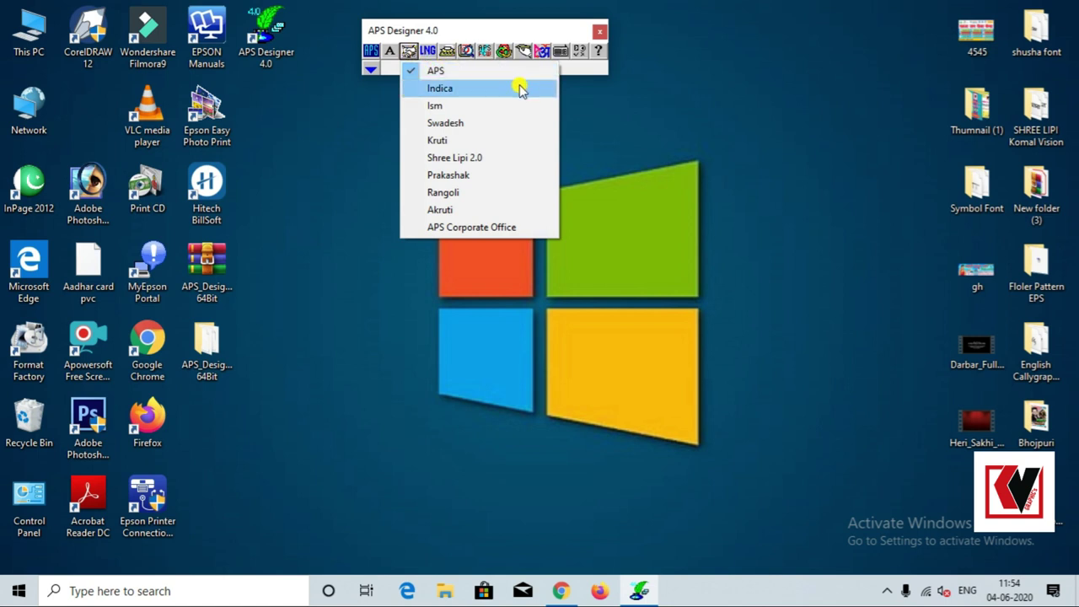
pyautogui.click(631, 155)
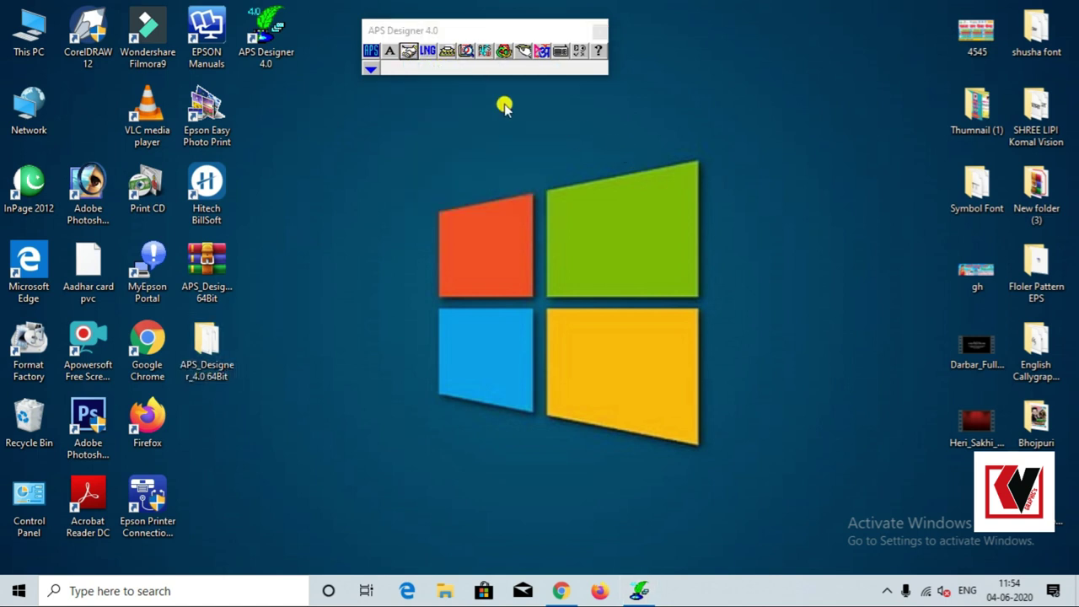
# - View the available typing languages and close the list without changing the language
pyautogui.click(427, 52)
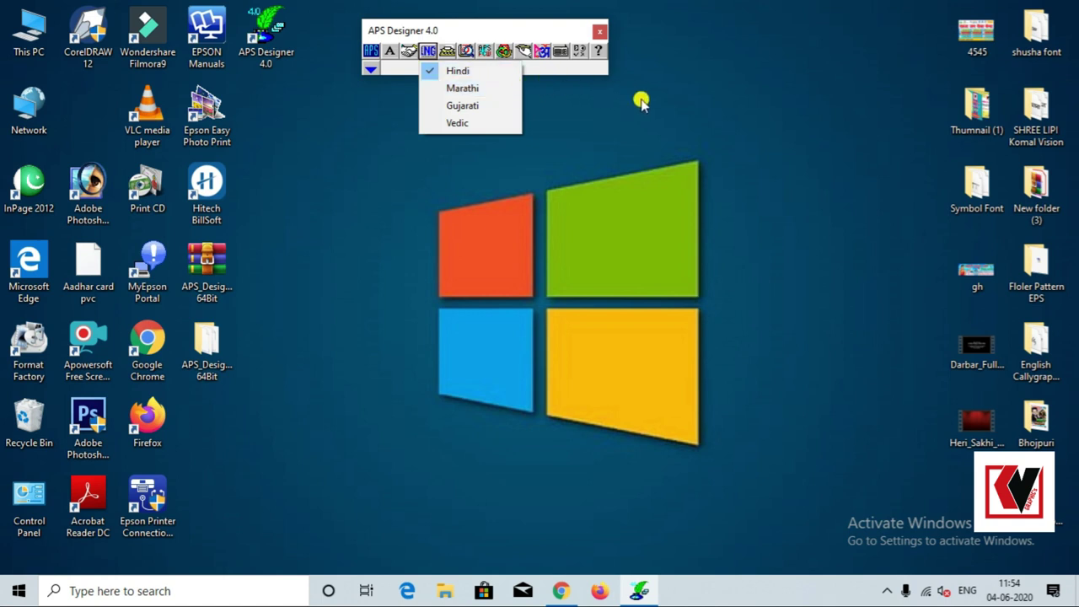
pyautogui.click(712, 80)
# - Refresh the desktop and move the APS Designer 4.0 toolbar right beside its desktop shortcut
pyautogui.rightClick(717, 74)
pyautogui.click(750, 119)
pyautogui.rightClick(720, 89)
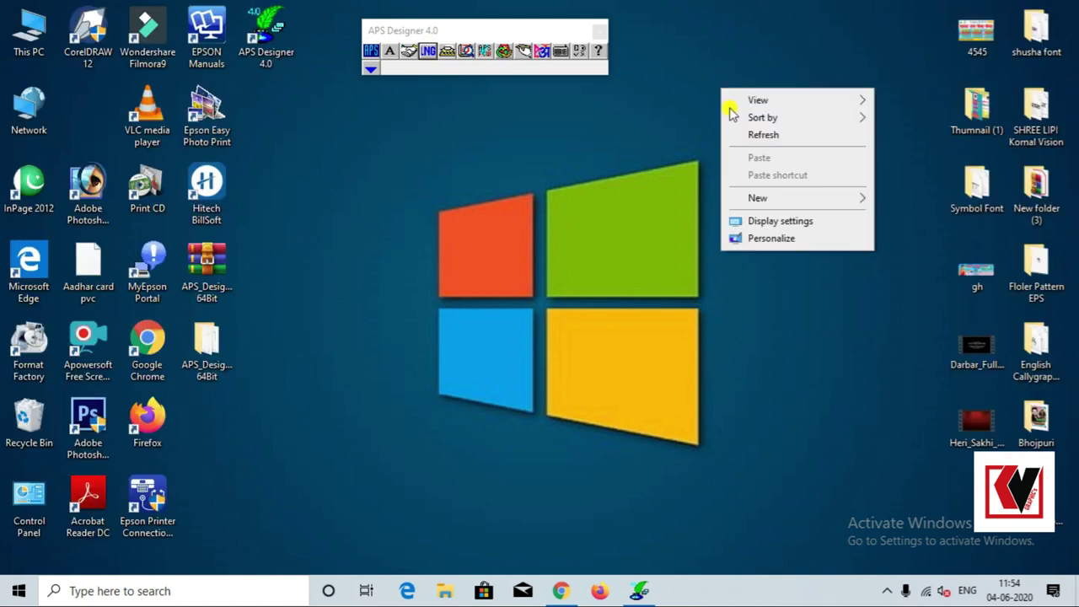
pyautogui.click(751, 134)
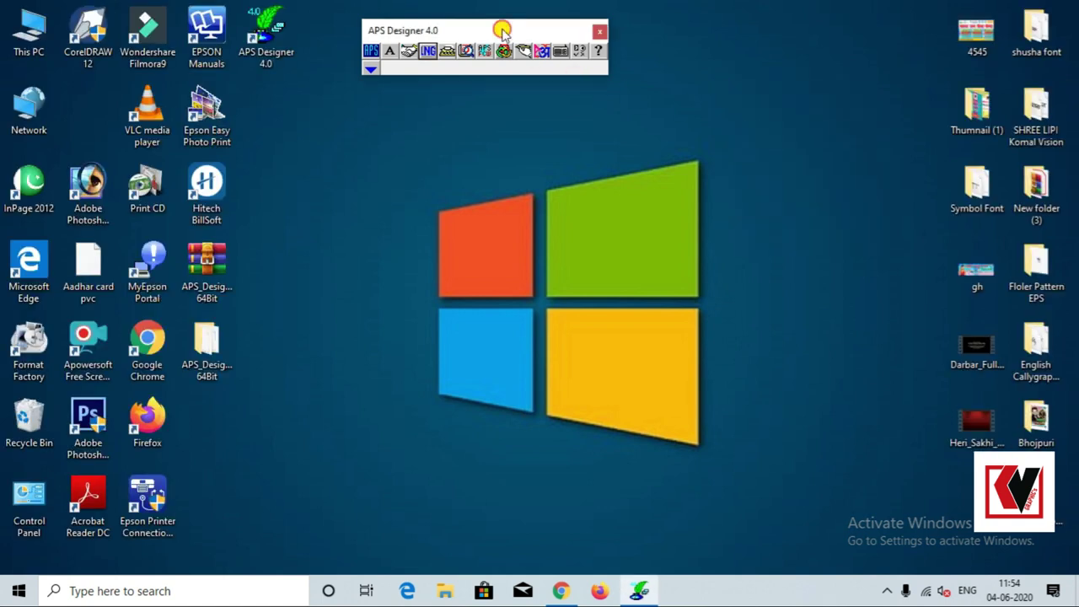
pyautogui.moveTo(502, 30); pyautogui.dragTo(448, 22)
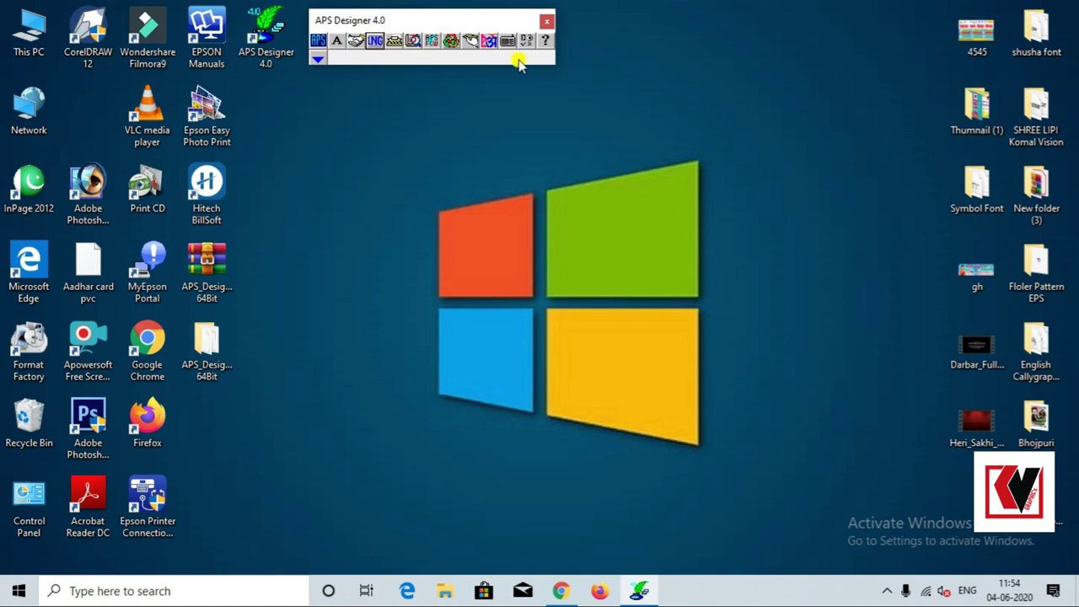
# - View APS Designer's list of target applications, close it without changing the Corel Draw selection, and refresh the desktop
pyautogui.rightClick(559, 72)
pyautogui.click(602, 118)
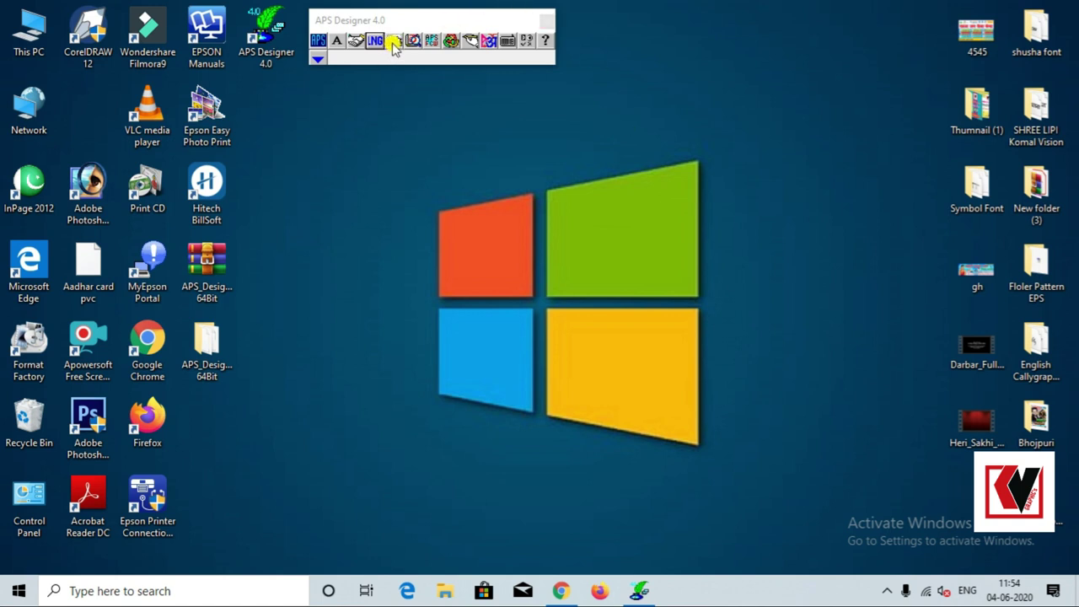
pyautogui.click(526, 42)
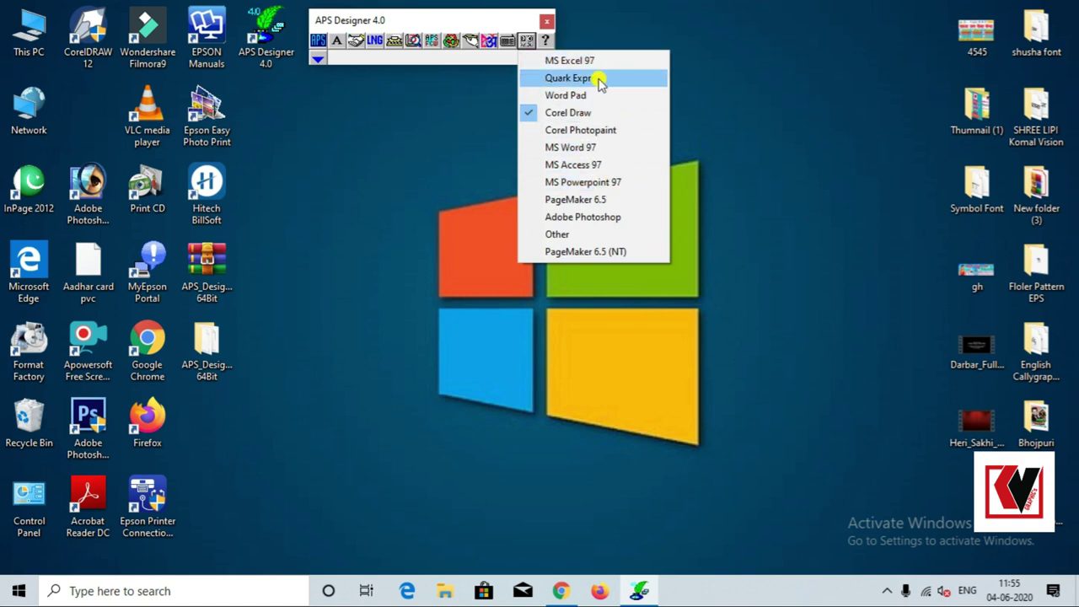
pyautogui.rightClick(749, 55)
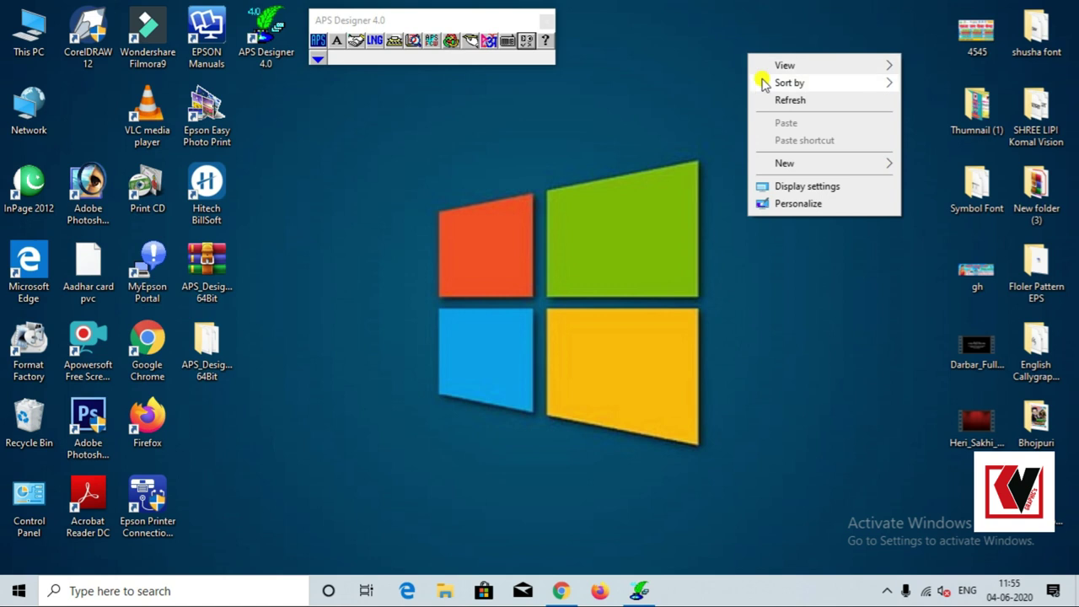
pyautogui.click(781, 103)
pyautogui.rightClick(717, 53)
pyautogui.click(753, 100)
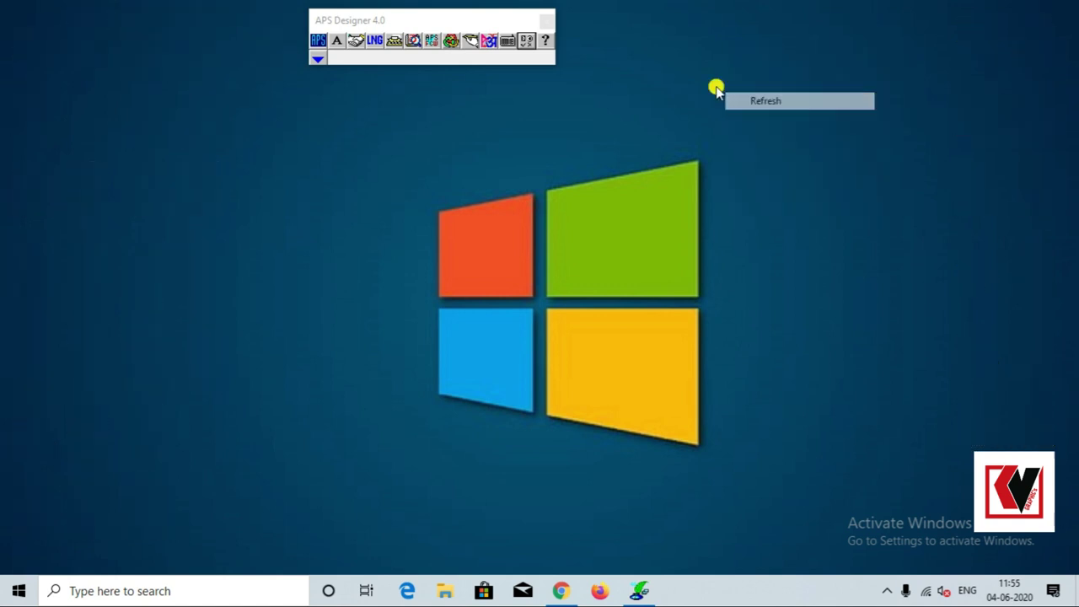
# - View the Shabdankan window and the APS Keypad from the APS Designer toolbar, closing each one
pyautogui.click(489, 43)
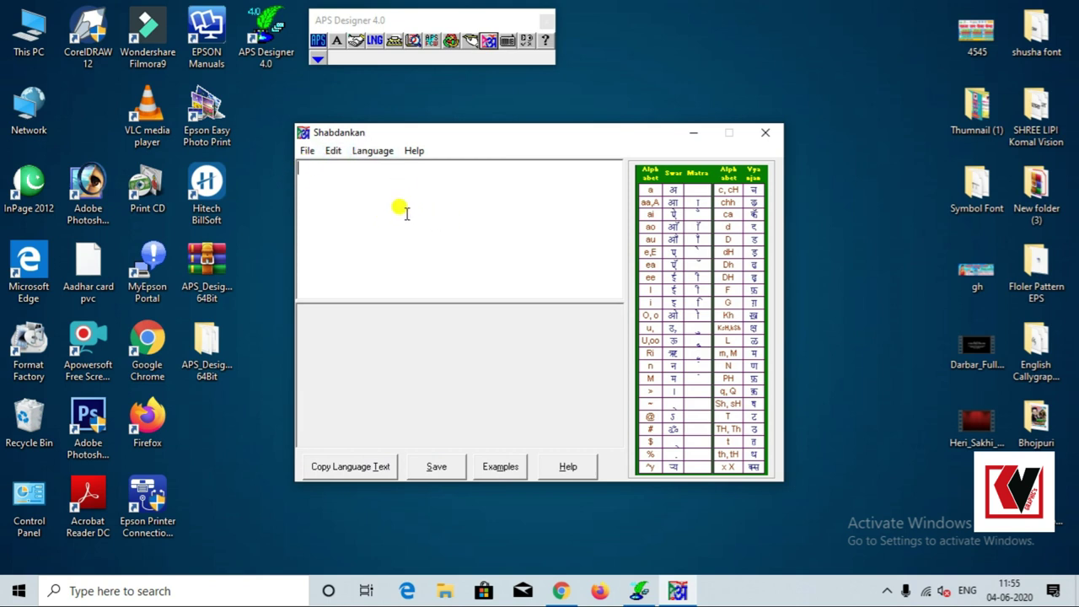
pyautogui.click(764, 133)
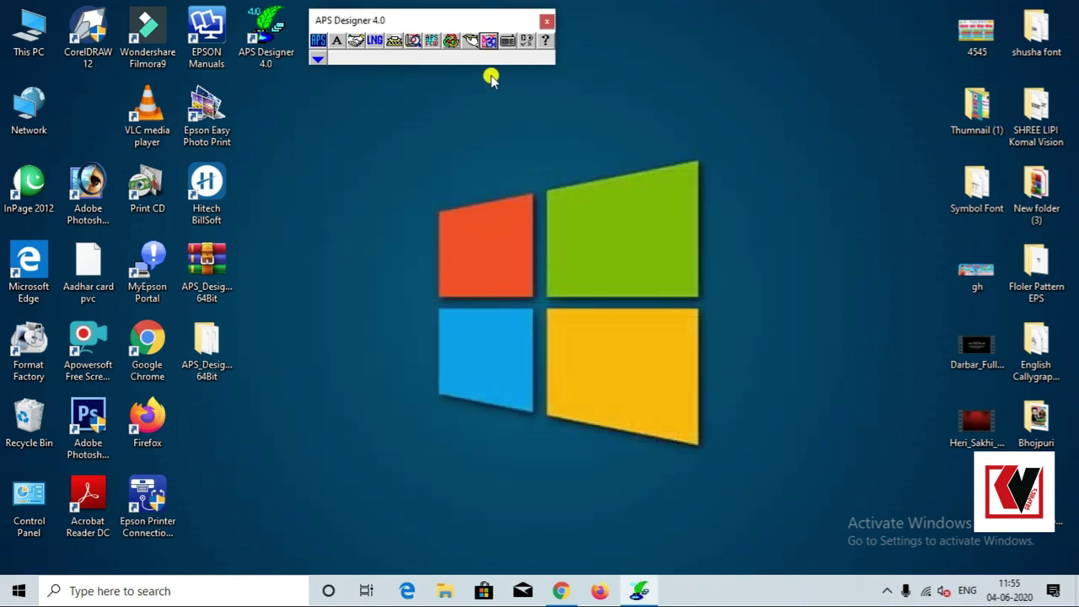
pyautogui.click(524, 42)
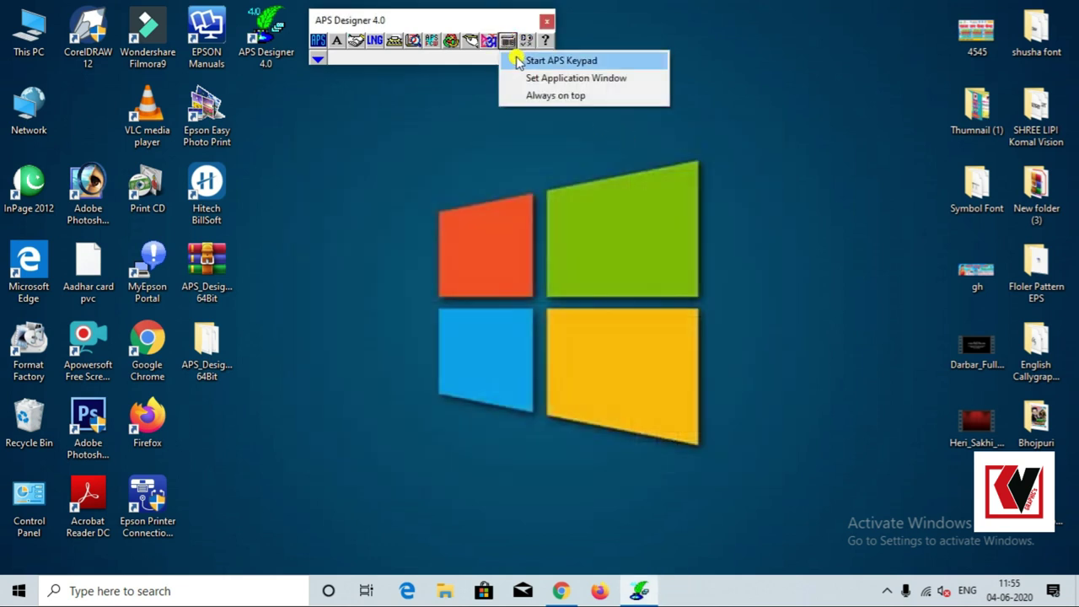
pyautogui.click(572, 60)
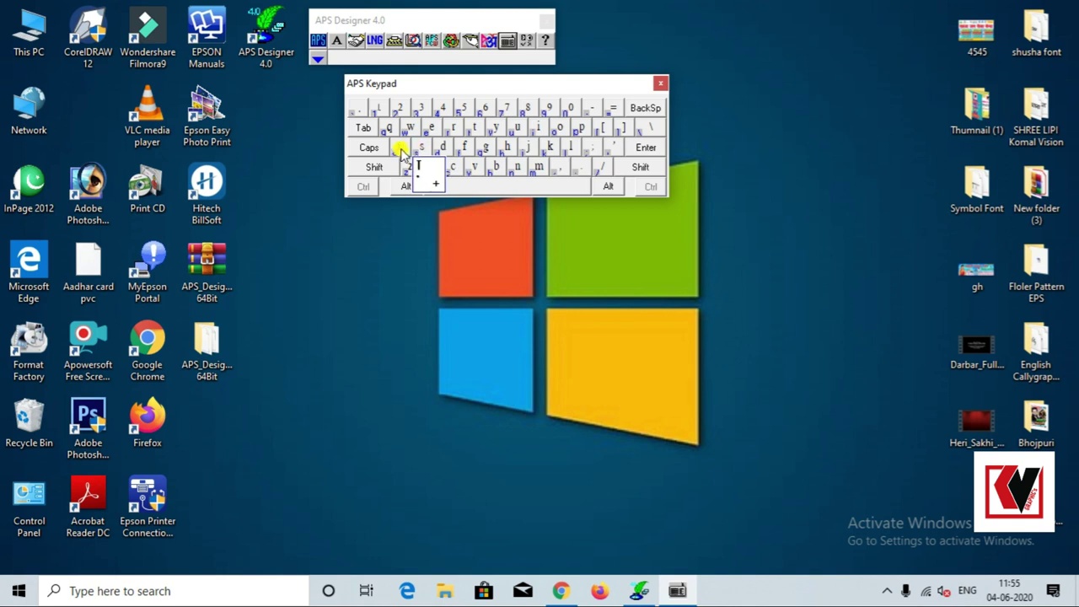
pyautogui.click(661, 83)
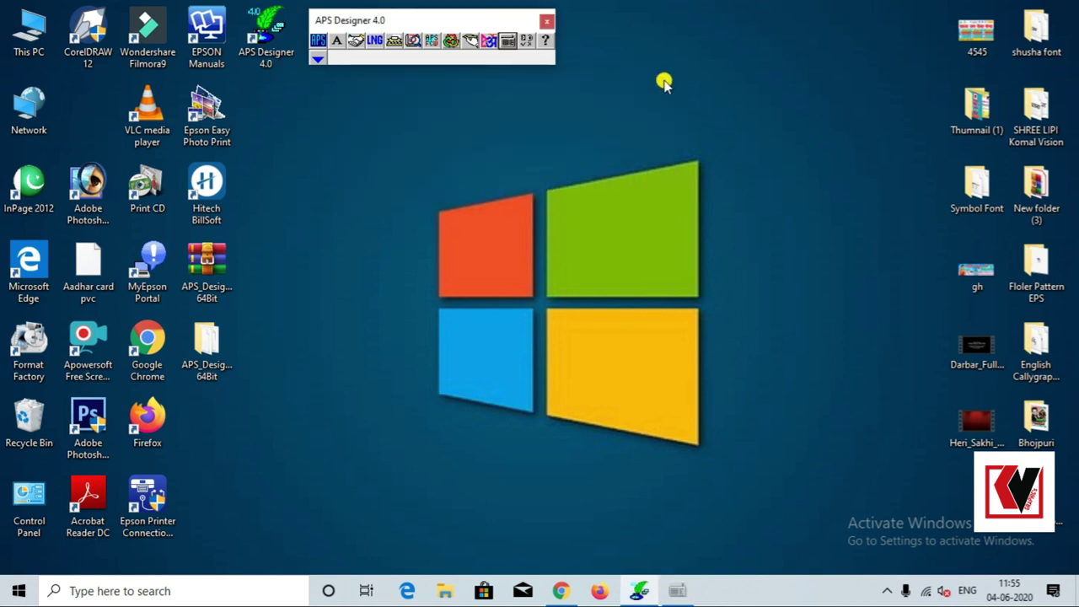
# - Refresh the desktop twice
pyautogui.rightClick(631, 80)
pyautogui.click(657, 127)
pyautogui.rightClick(666, 117)
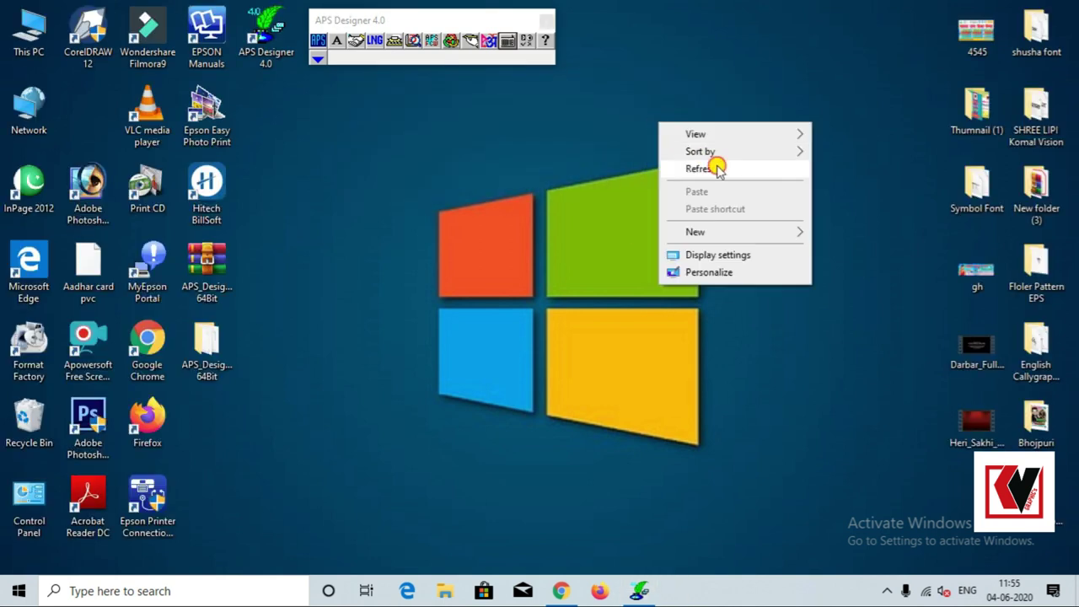
pyautogui.click(704, 164)
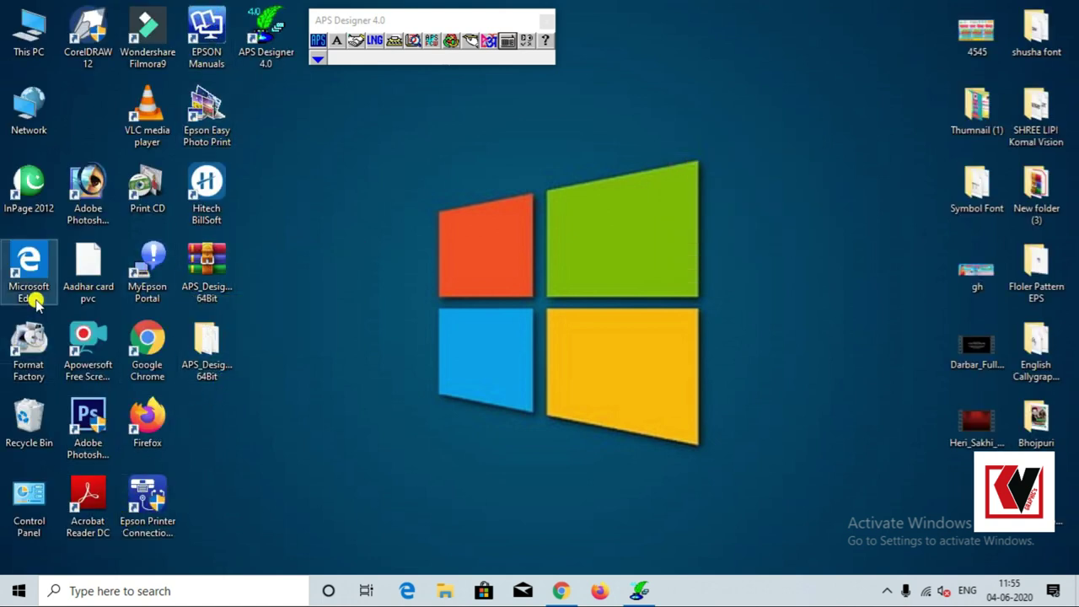
# - Launch CorelDRAW 12, move the APS Designer toolbar clear of its menus, and create a new blank document
pyautogui.doubleClick(98, 34)
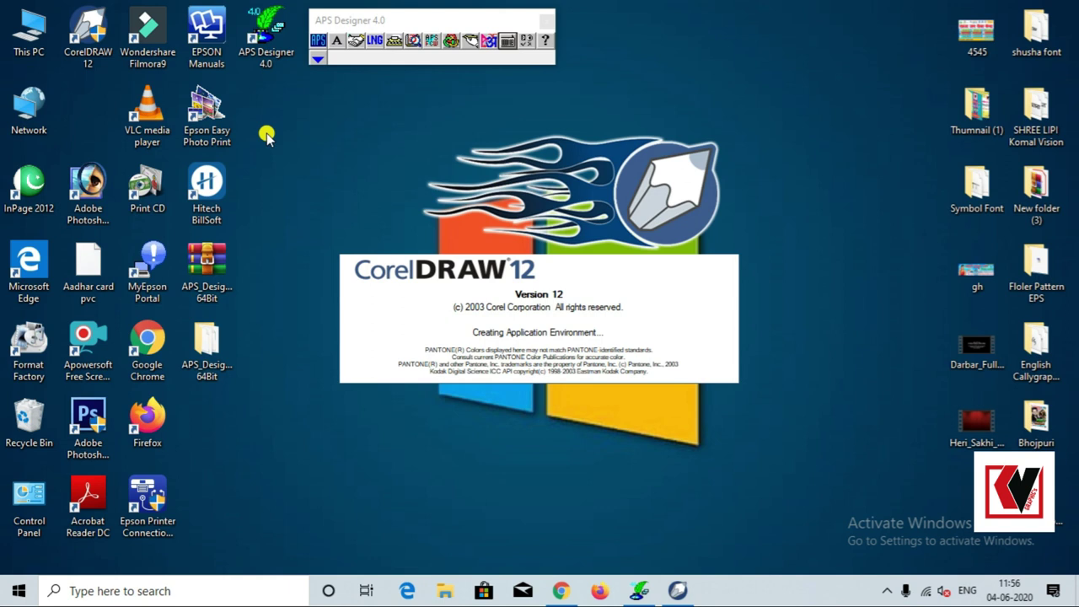
pyautogui.moveTo(425, 21); pyautogui.dragTo(685, 28)
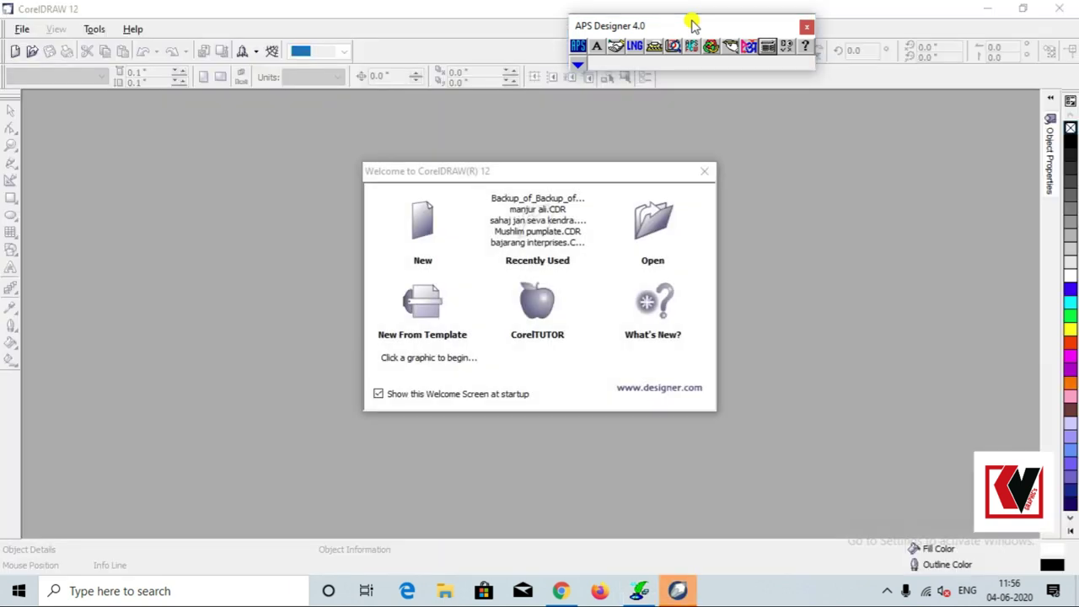
pyautogui.click(415, 204)
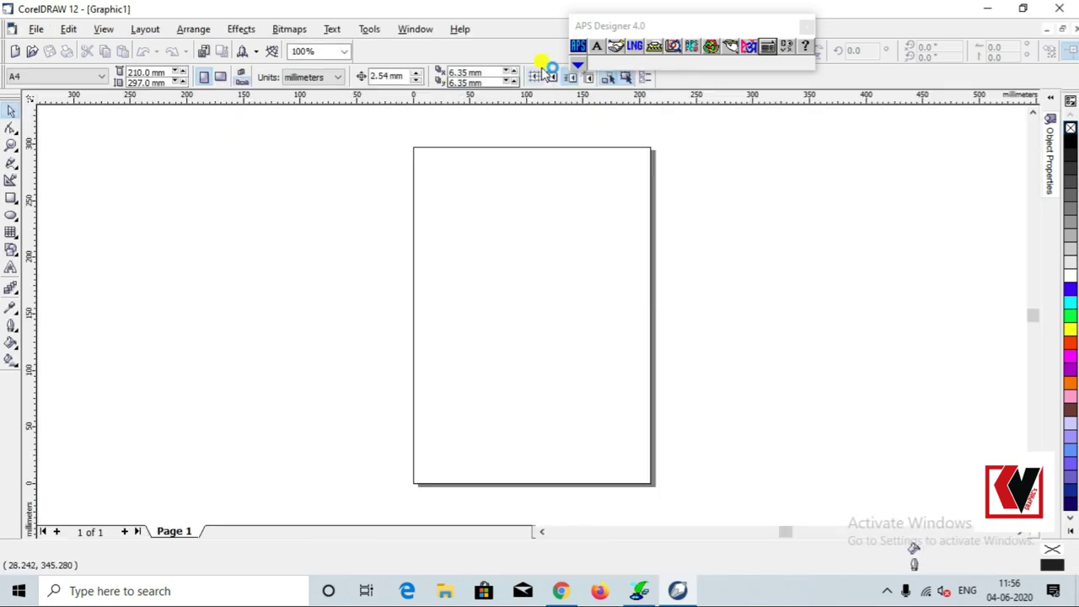
# - Activate the Text tool, switch APS Designer to Hindi typing, and set its font vendor to APS
pyautogui.click(11, 266)
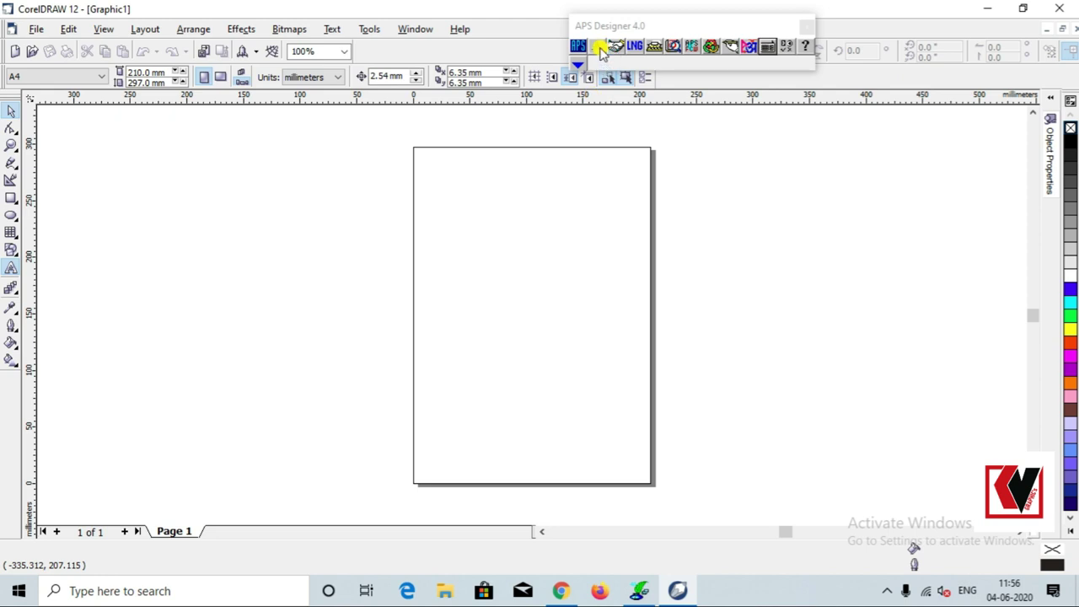
pyautogui.click(598, 48)
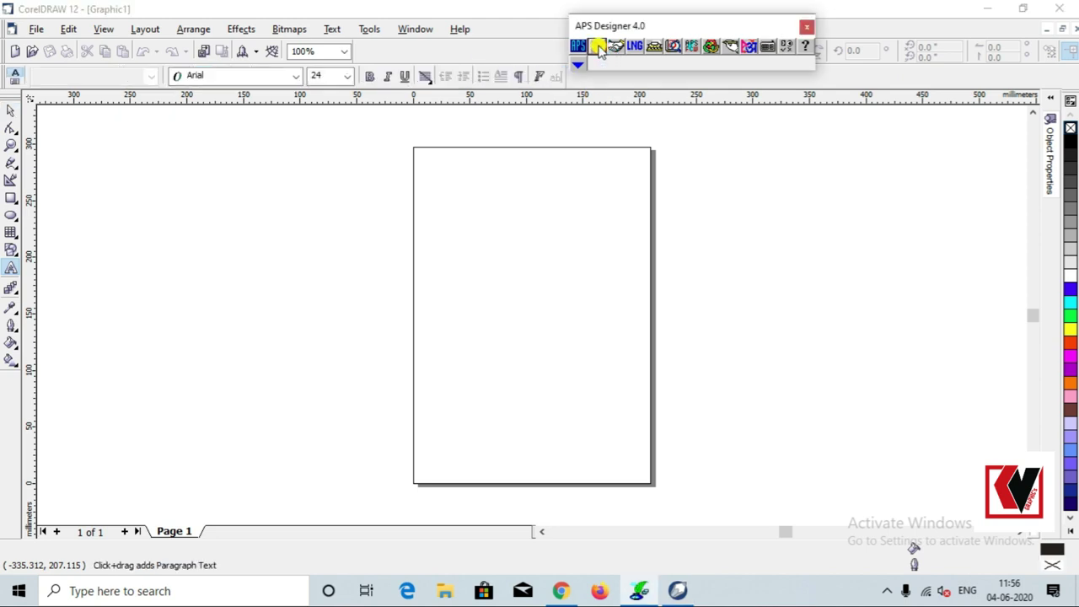
pyautogui.click(597, 50)
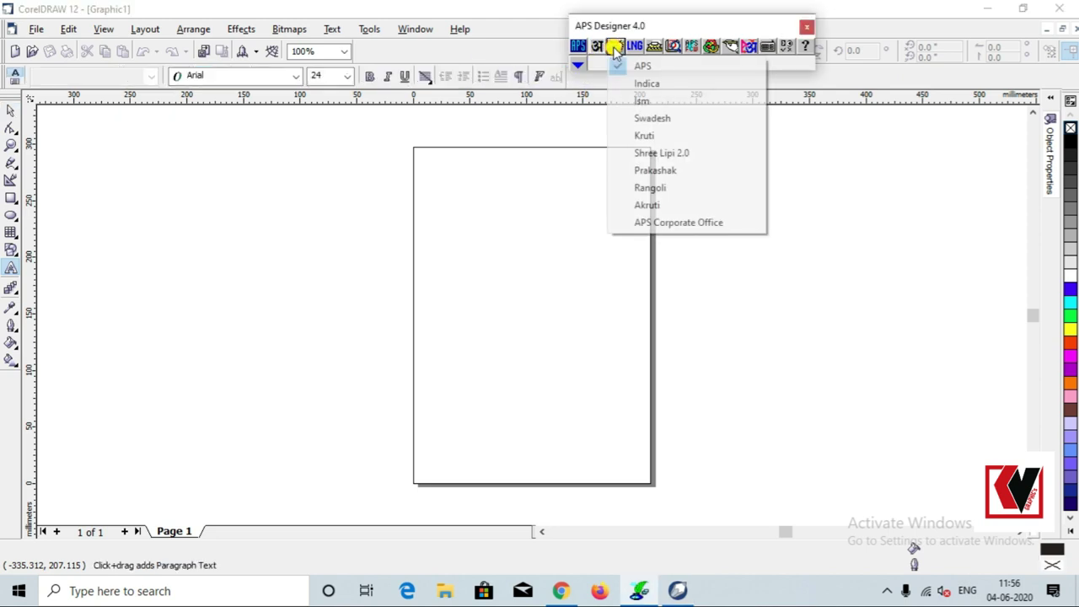
pyautogui.click(664, 68)
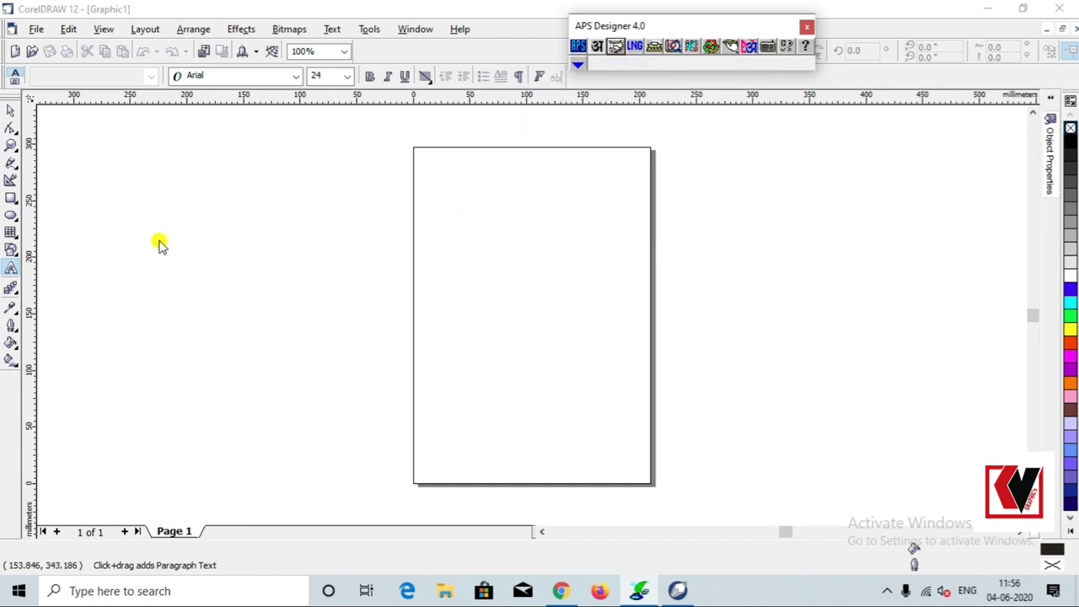
# - Add the Hindi artistic text कोमल (shown in Arial as keâesceue) on the page and enlarge it to about 123 pt
pyautogui.click(17, 273)
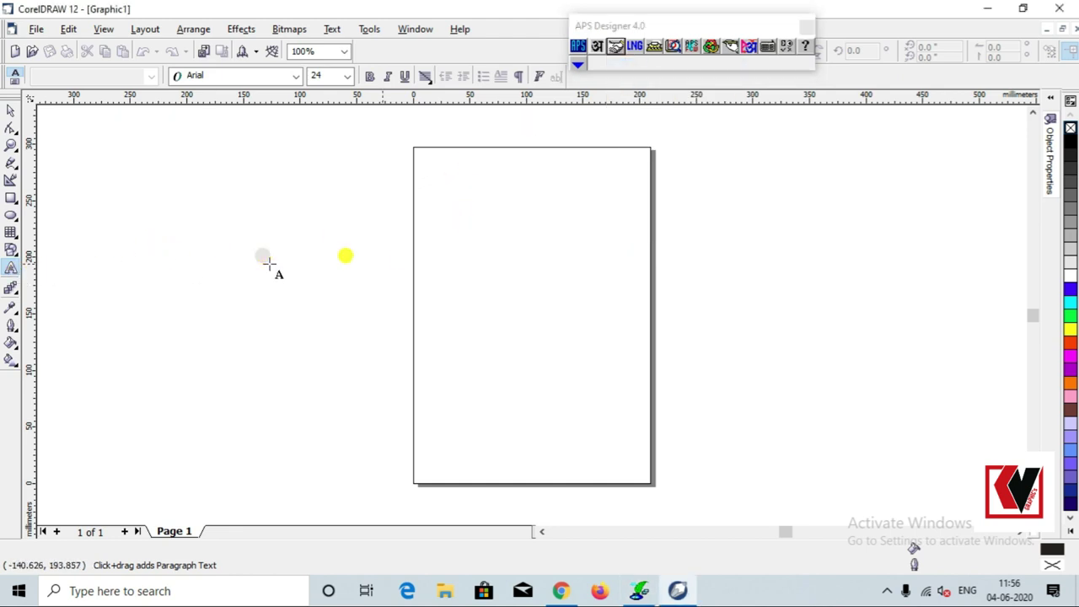
pyautogui.click(442, 255)
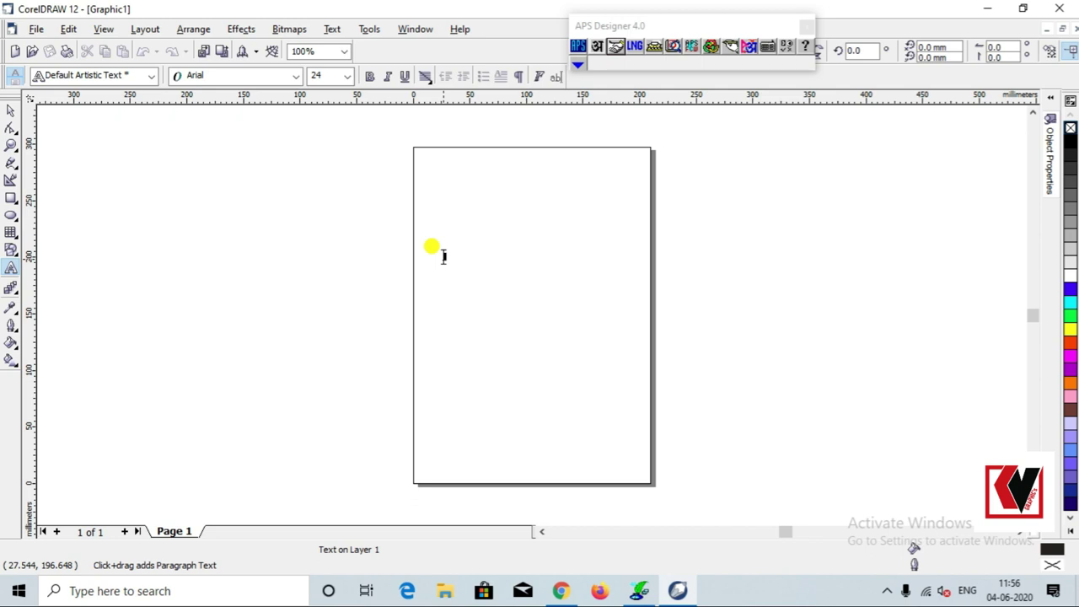
pyautogui.write('keâ')
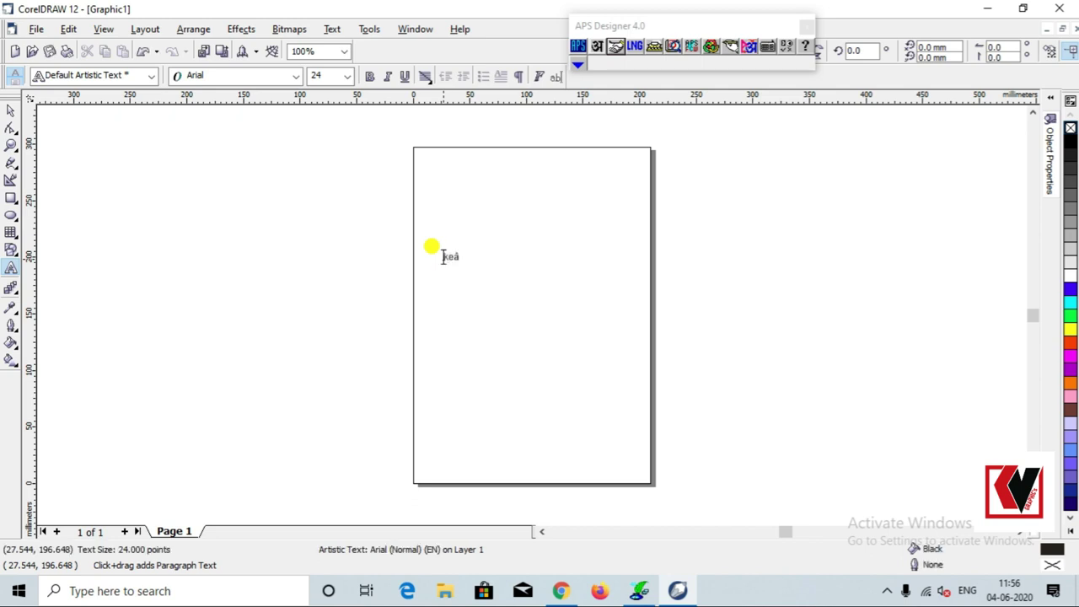
pyautogui.write('esceue')
pyautogui.press('Escape')
pyautogui.click(10, 110)
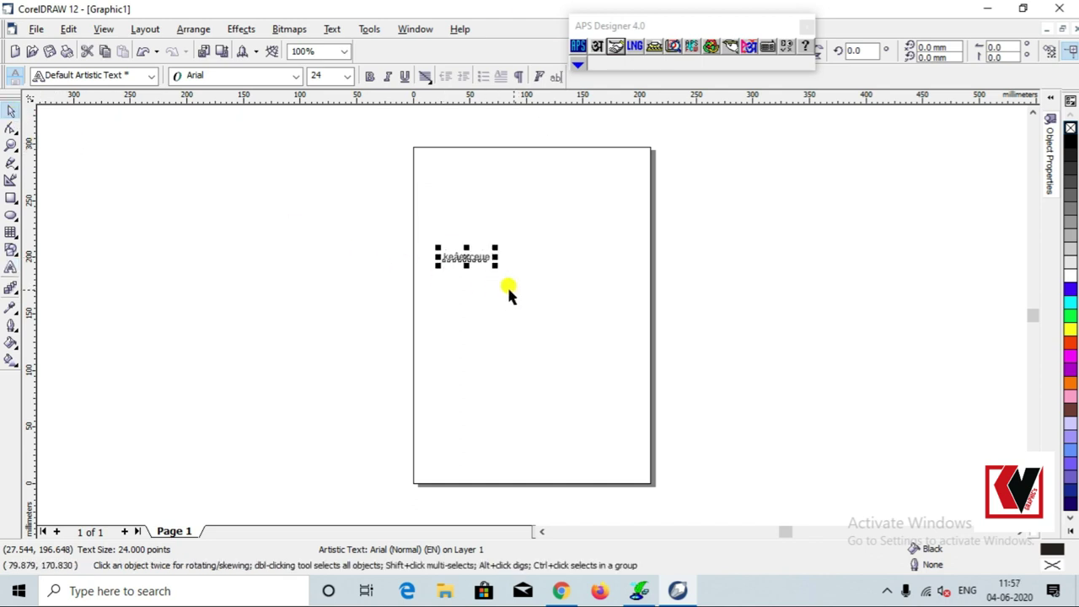
pyautogui.moveTo(495, 266); pyautogui.dragTo(657, 346)
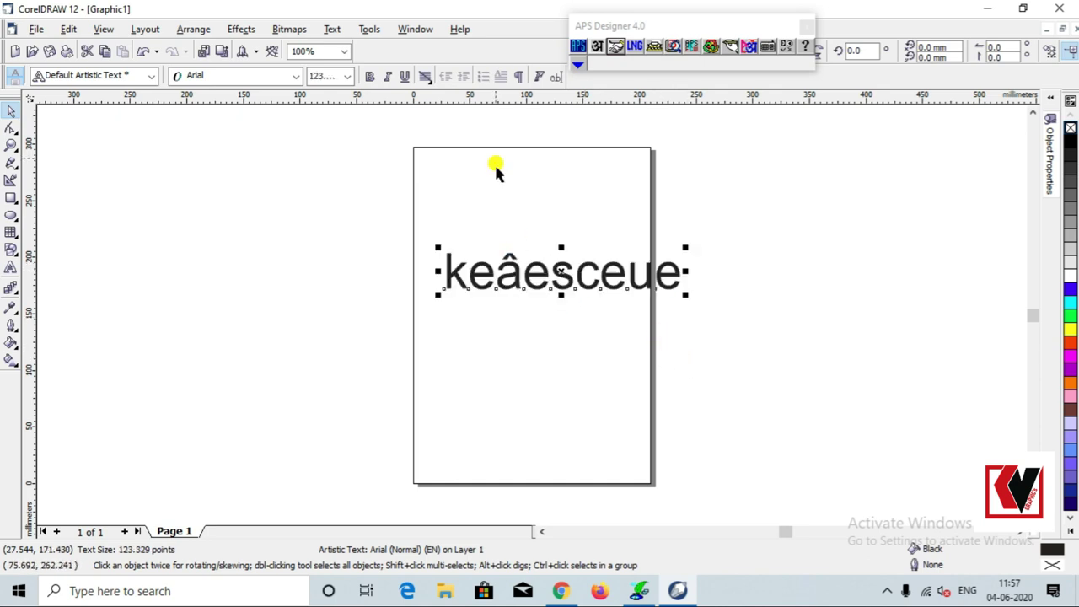
# - Set the text's font to APS-DV-Vishakha and enlarge it to about 236 pt
pyautogui.click(295, 76)
pyautogui.scroll(5, 310, 74)
pyautogui.scroll(20, 313, 74)
pyautogui.scroll(-4, 313, 74)
pyautogui.scroll(-4, 313, 74)
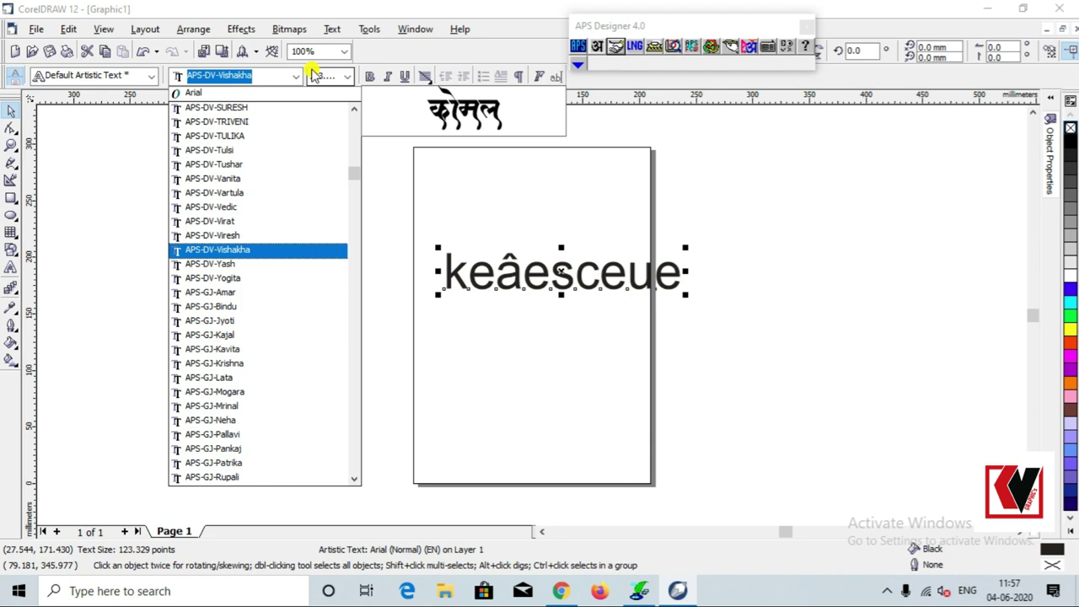
pyautogui.press('Return')
pyautogui.moveTo(566, 321); pyautogui.dragTo(631, 374)
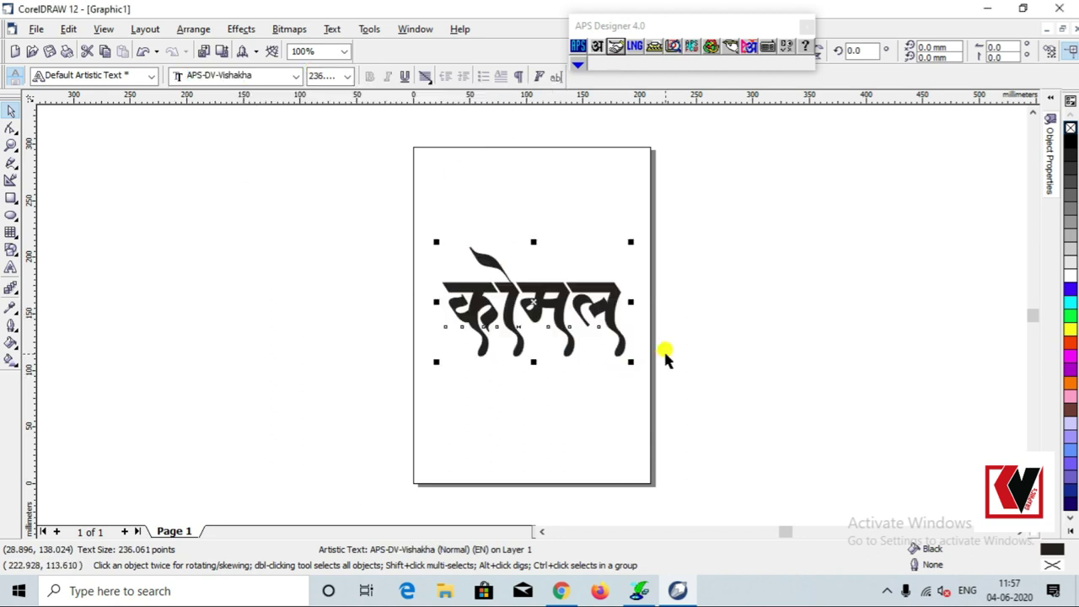
# - Duplicate the Hindi word in place and move the copy straight down about 91 mm, below the original
pyautogui.press('KP_Add')
pyautogui.press('Down')
pyautogui.press('Down')
pyautogui.press('Down')
pyautogui.press('Down')
pyautogui.press('Down')
pyautogui.press('Down')
pyautogui.press('Down')
pyautogui.press('Down')
pyautogui.press('Down')
pyautogui.press('Down')
pyautogui.press('Down')
pyautogui.press('Down')
pyautogui.press('Down')
pyautogui.press('Down')
pyautogui.press('Down')
pyautogui.press('Down')
pyautogui.press('Down')
pyautogui.press('Down')
pyautogui.press('Down')
pyautogui.press('Down')
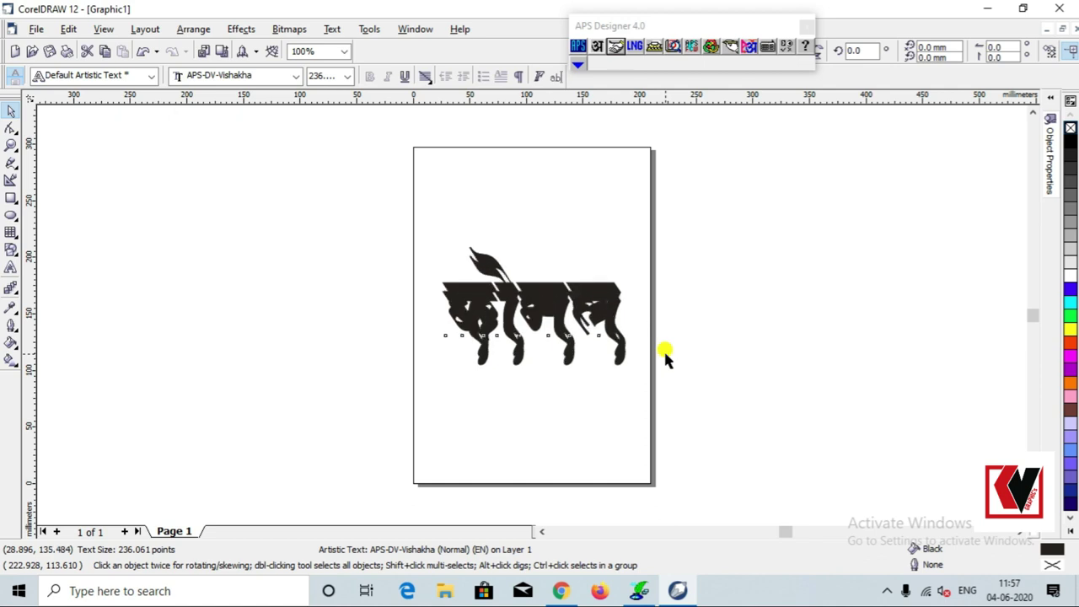
pyautogui.press('Down')
pyautogui.press('Down')
pyautogui.press('Down')
pyautogui.press('Down')
pyautogui.press('Down')
pyautogui.press('Down')
pyautogui.press('Down')
pyautogui.press('Down')
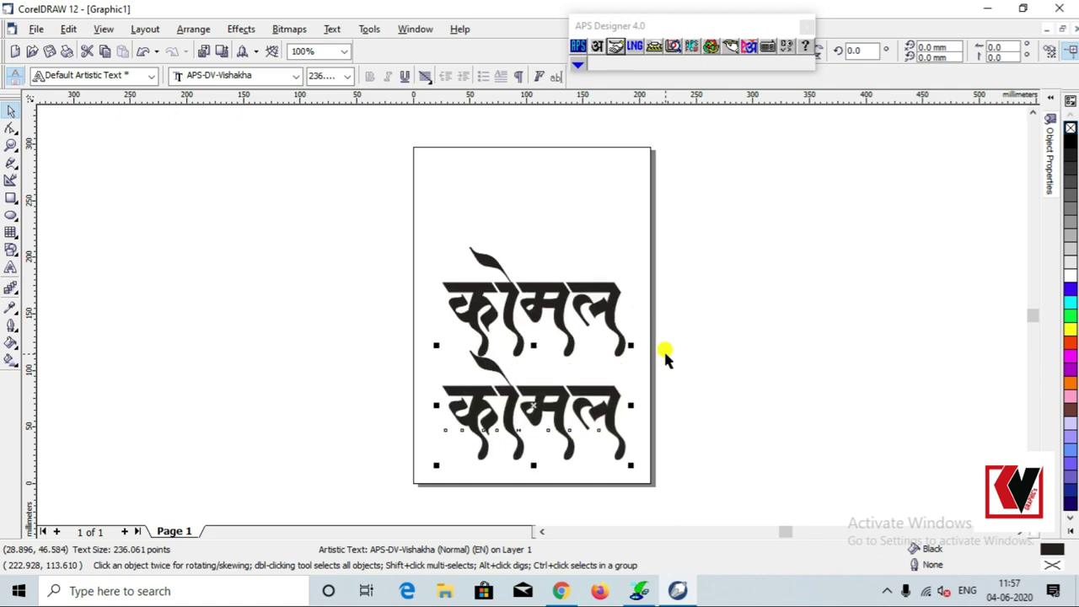
# - Try the APS-DV-Viresh font on the lower copy of the word
pyautogui.click(296, 75)
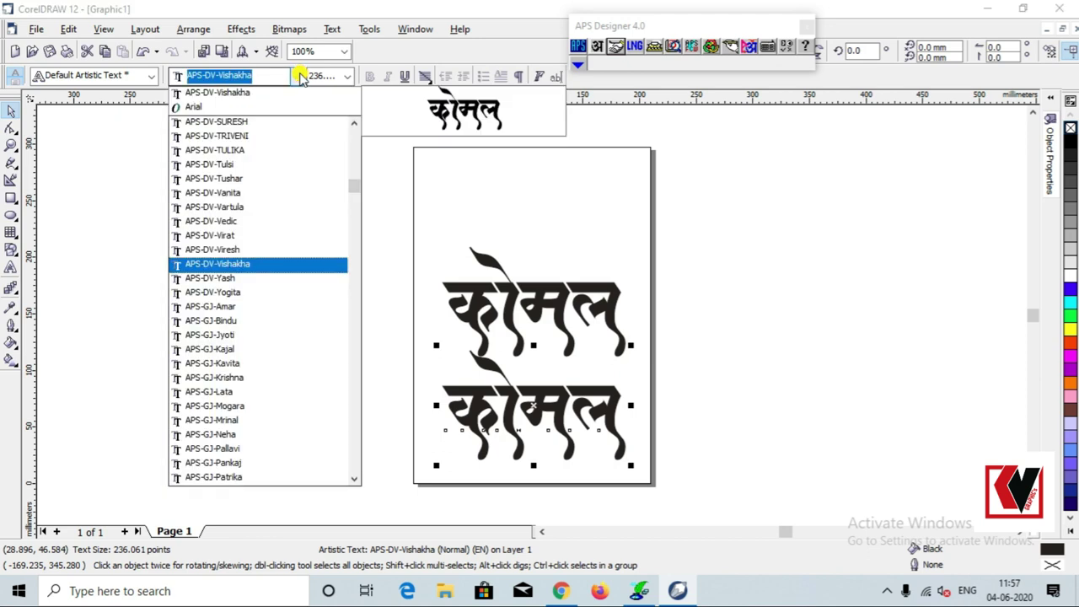
pyautogui.press('Up')
pyautogui.press('Return')
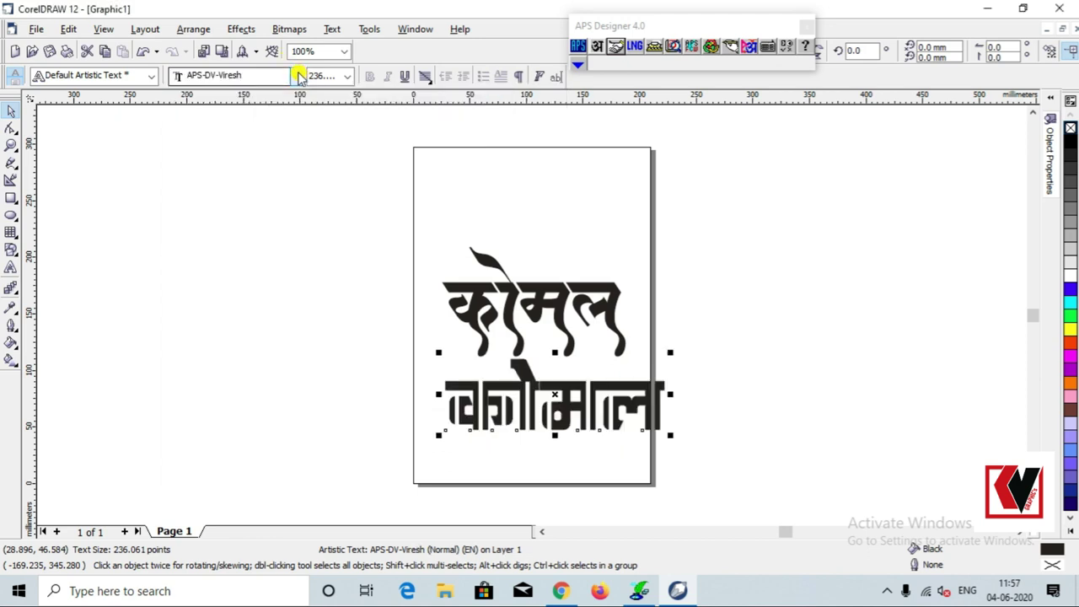
# - Set the lower copy's font to APS-DV-Tulsi and deselect it
pyautogui.click(299, 75)
pyautogui.press('Up')
pyautogui.press('Up')
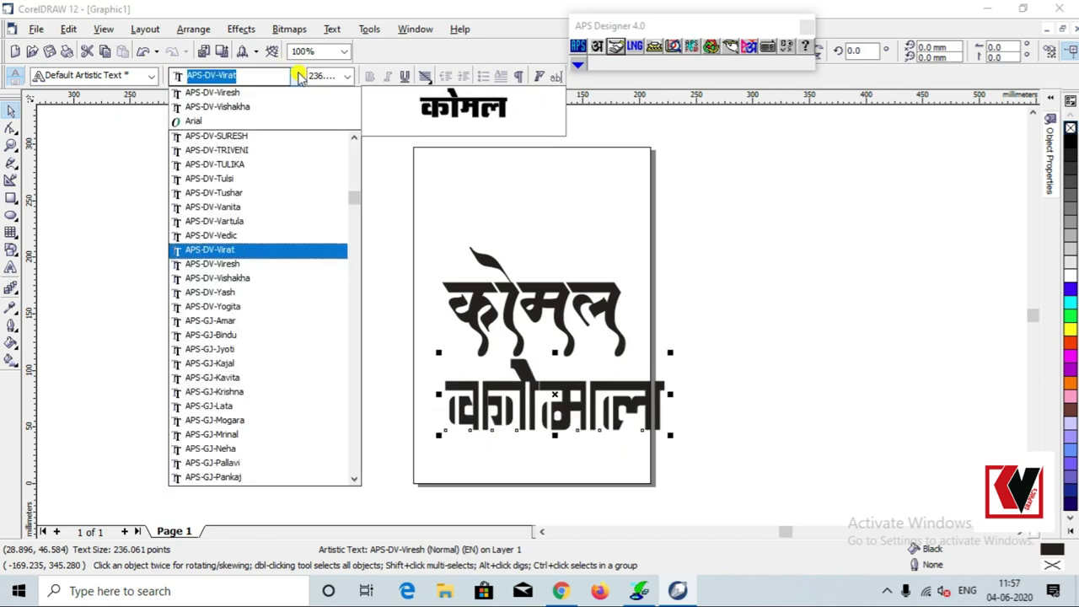
pyautogui.press('Up')
pyautogui.press('Up')
pyautogui.press('Up')
pyautogui.press('Up')
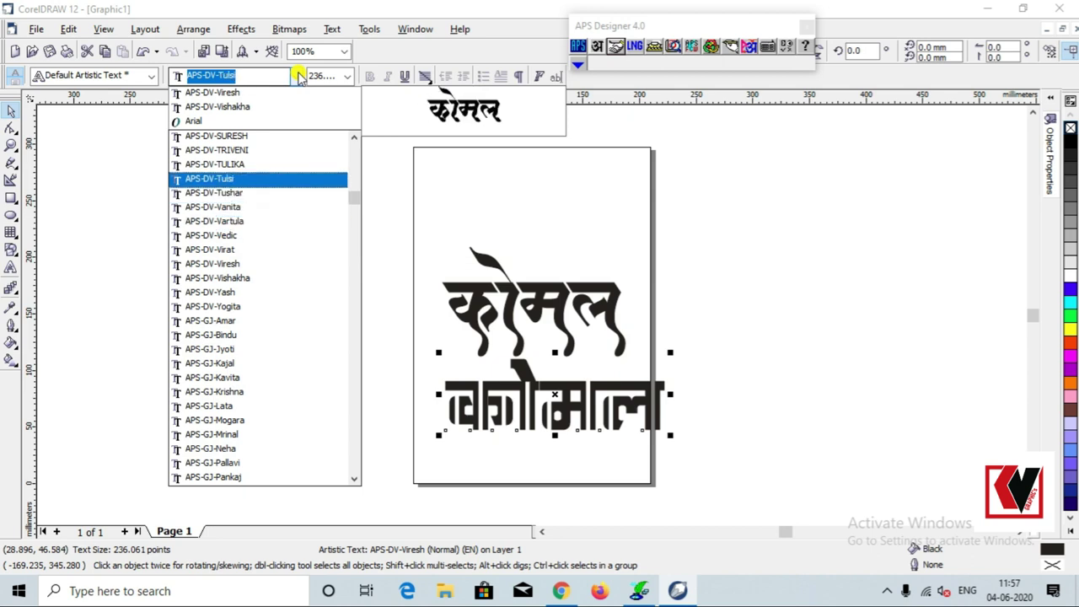
pyautogui.press('Return')
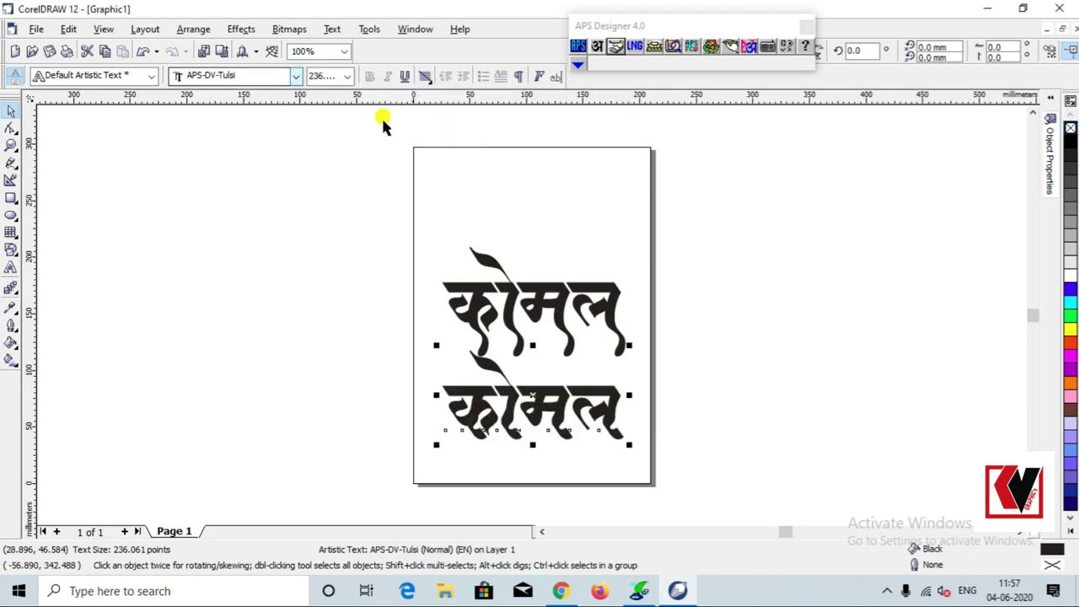
pyautogui.click(738, 350)
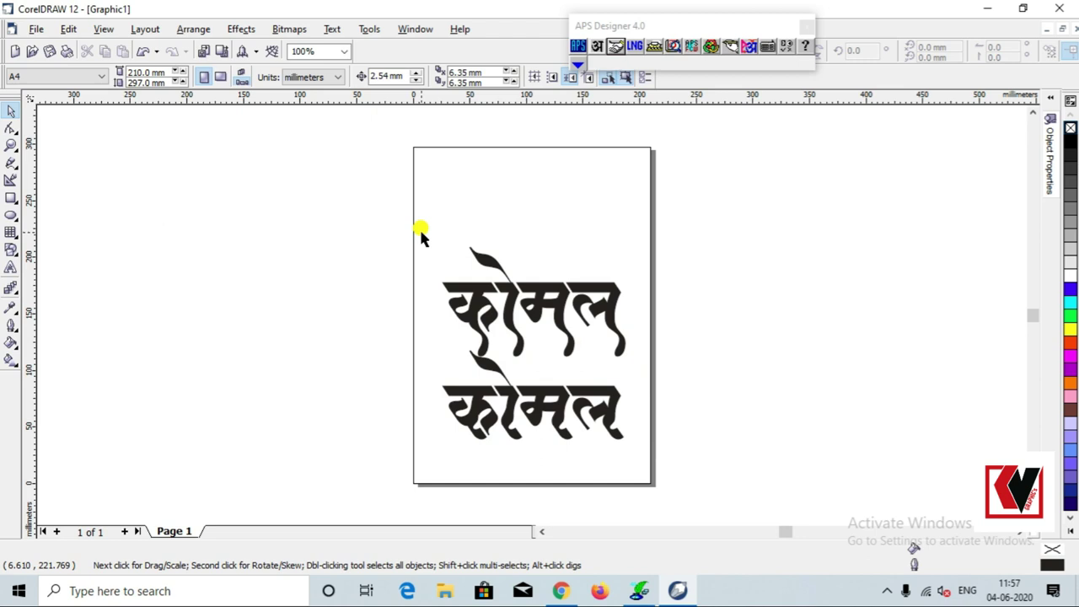
# - Set APS Designer's font vendor to Shree Lipi 2.0
pyautogui.click(622, 48)
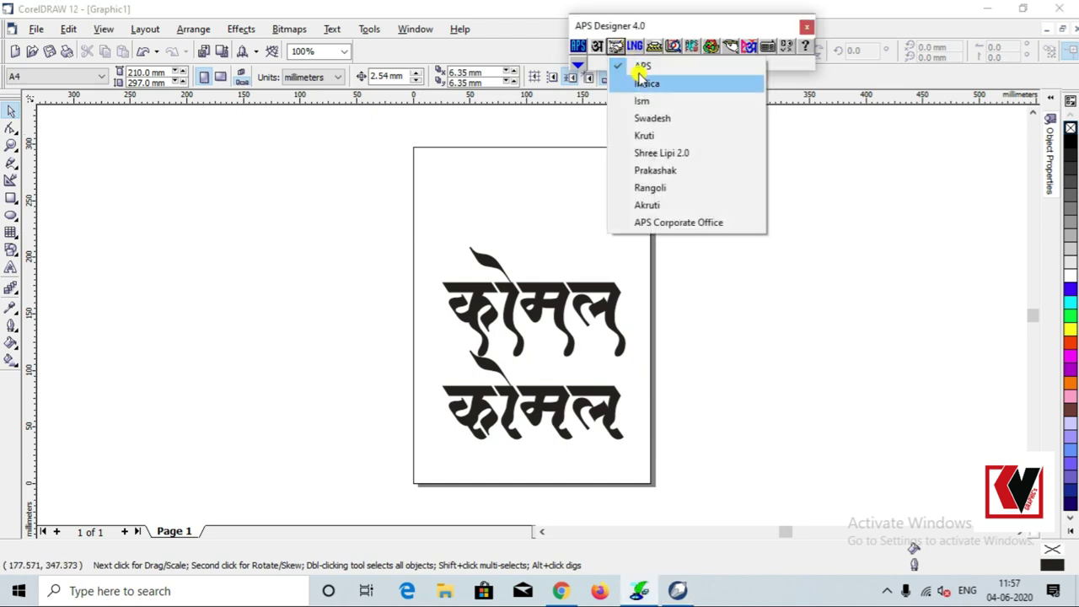
pyautogui.click(669, 154)
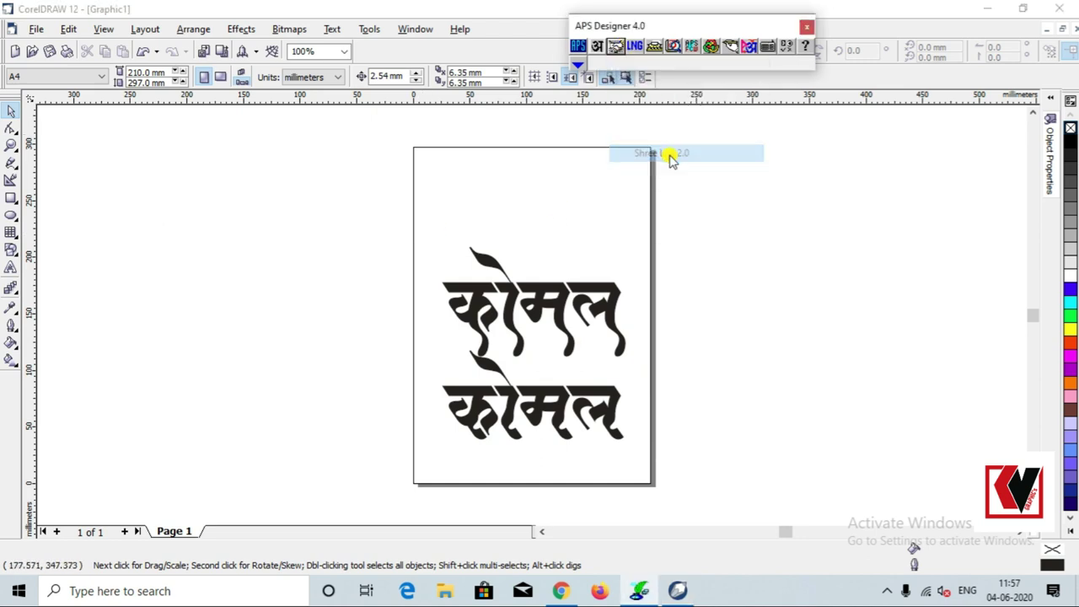
# - Add the Hindi word as artistic text (H$mo_b) above the two existing words and enlarge it to about 105 pt
pyautogui.click(11, 268)
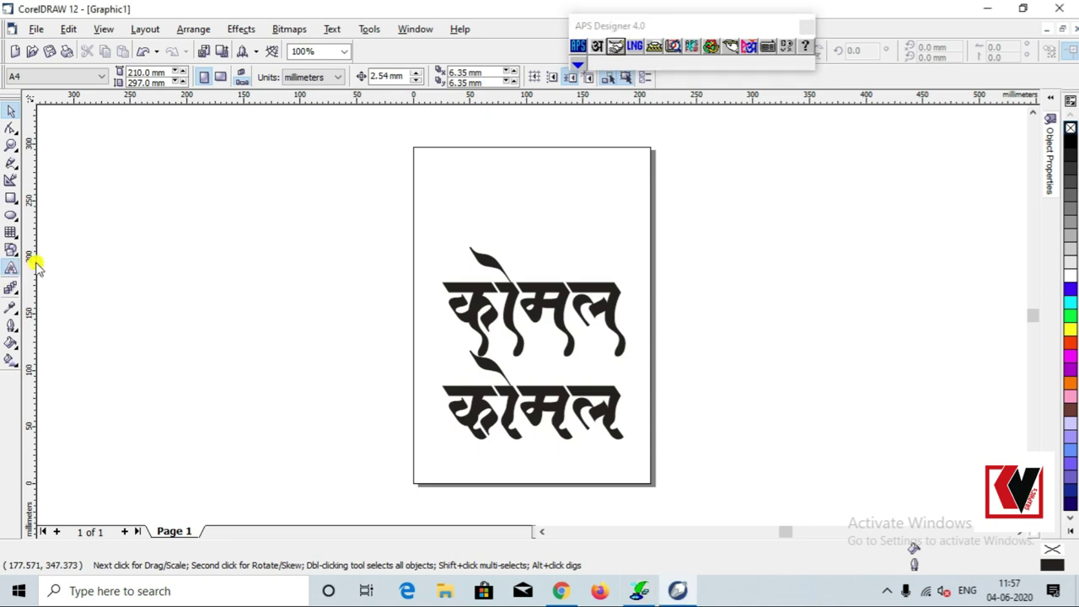
pyautogui.click(462, 185)
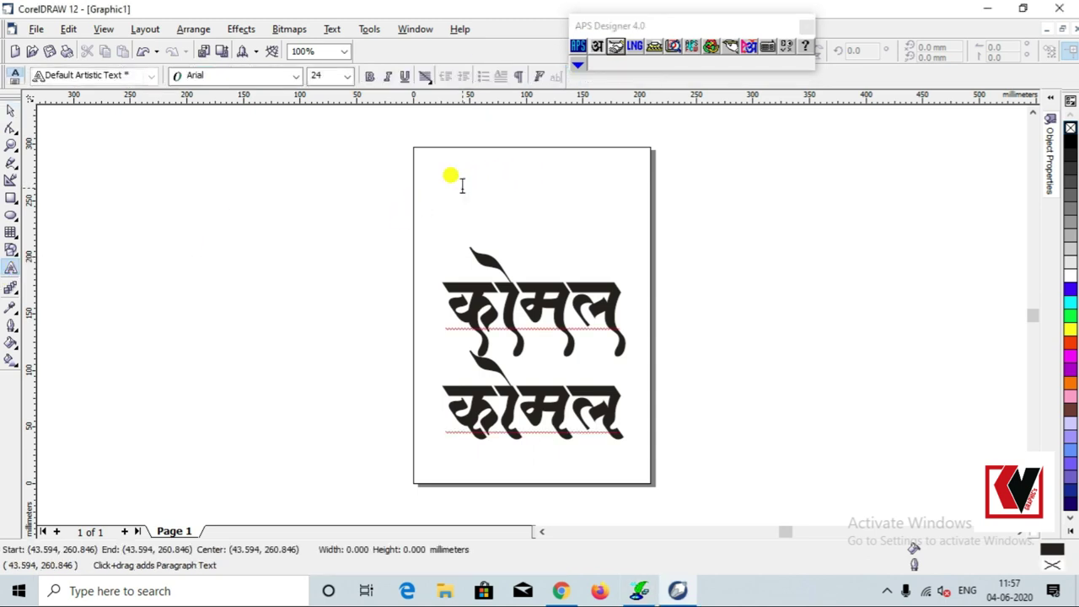
pyautogui.write('H$mo')
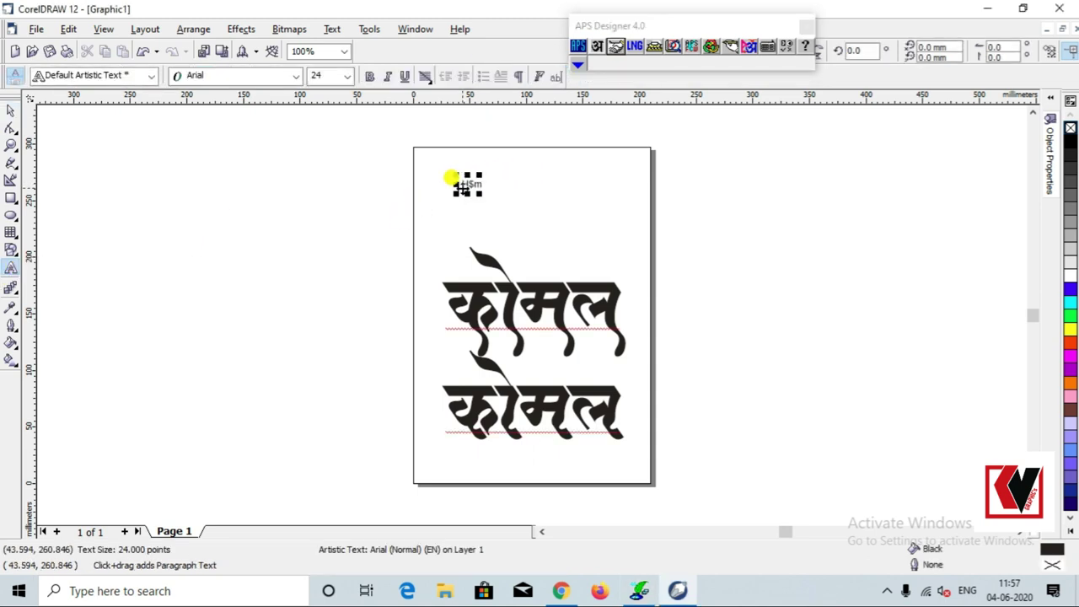
pyautogui.write('_b')
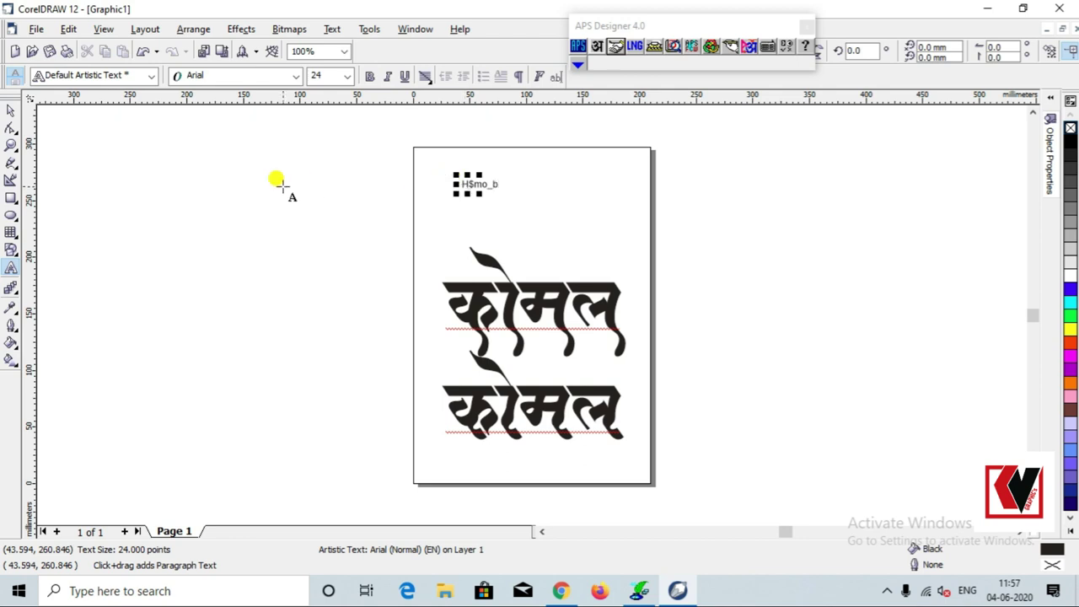
pyautogui.click(12, 126)
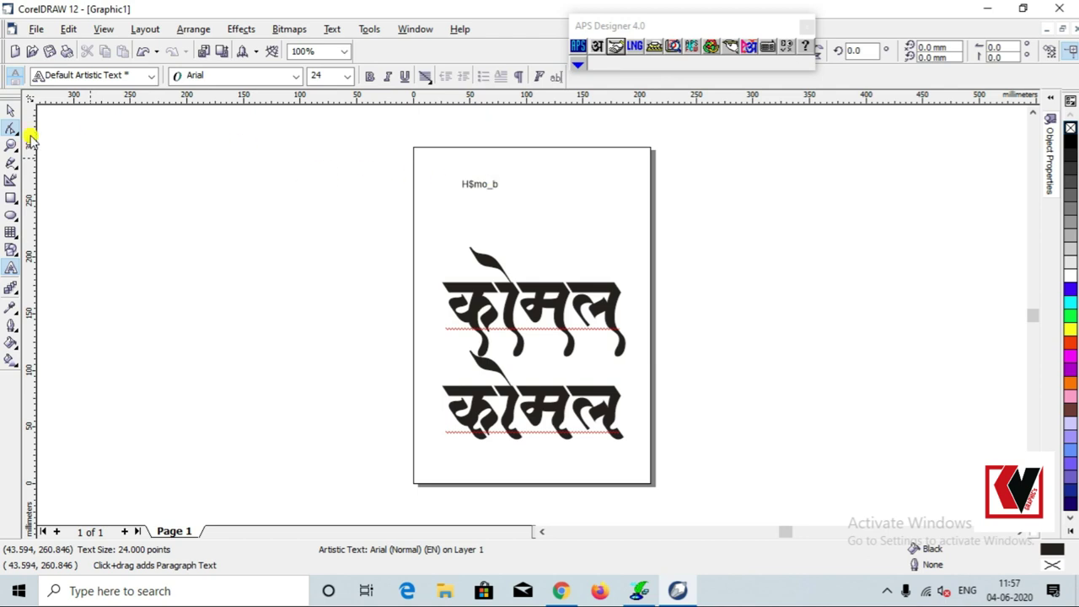
pyautogui.click(13, 111)
pyautogui.moveTo(504, 194); pyautogui.dragTo(625, 266)
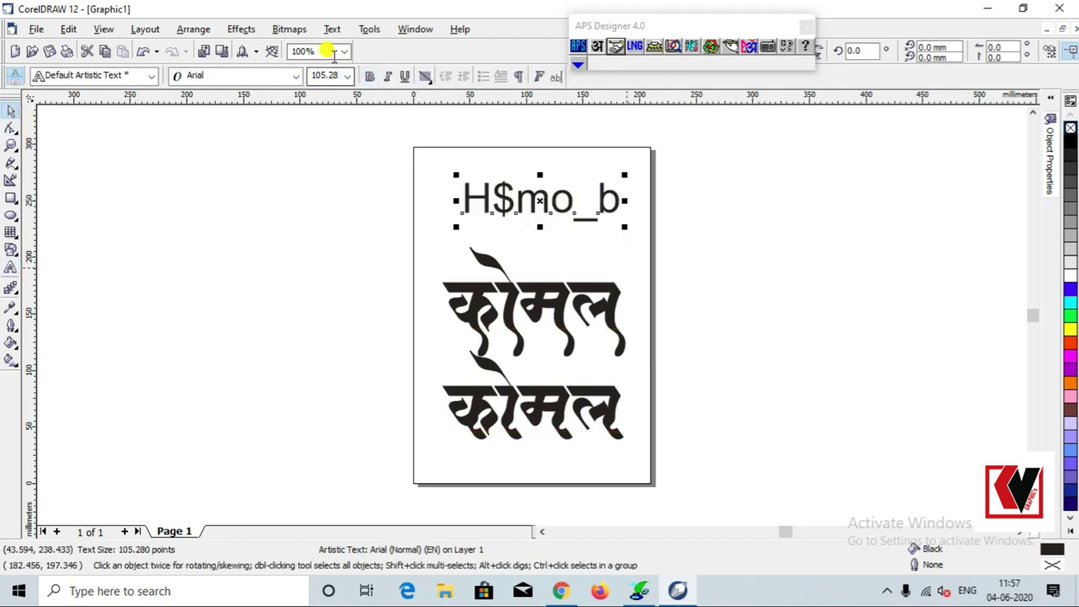
# - Set the new top word's font to SHREE-DEV-1207E and enlarge it to about 168 pt
pyautogui.click(295, 75)
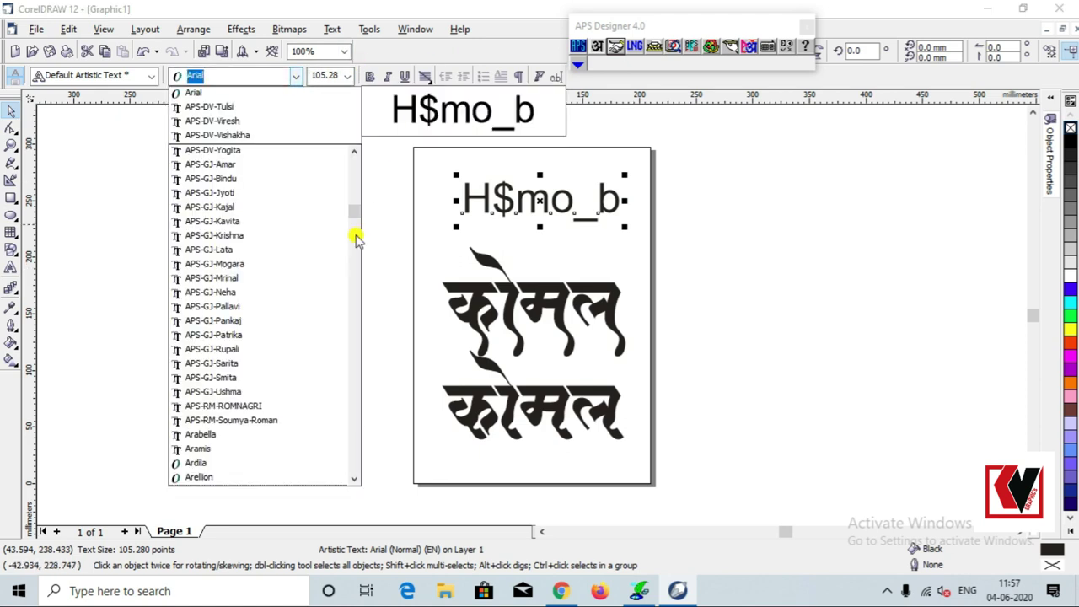
pyautogui.moveTo(357, 205); pyautogui.dragTo(366, 413)
pyautogui.click(219, 362)
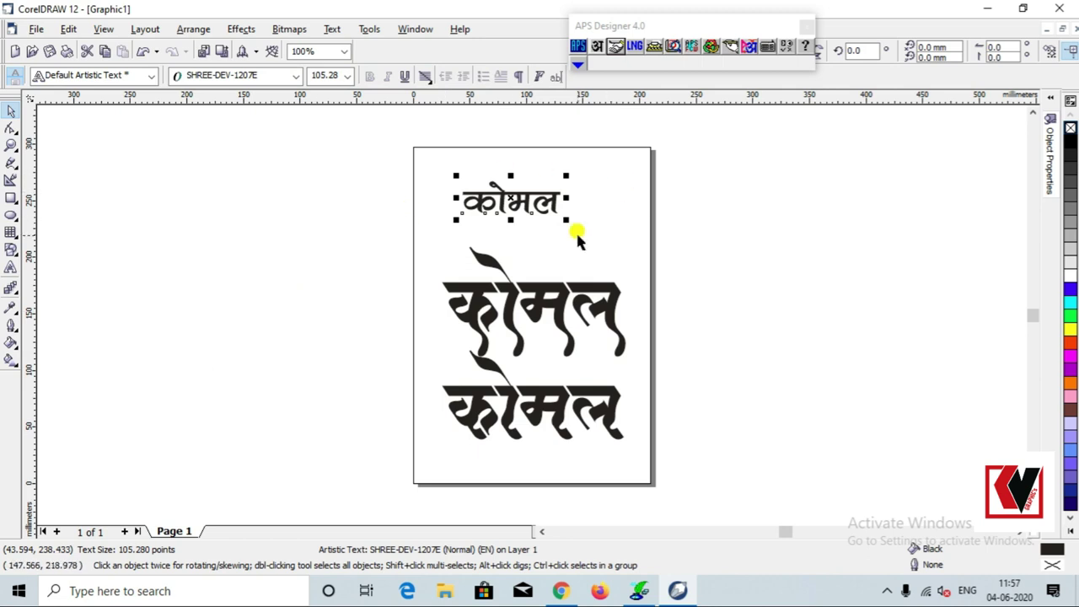
pyautogui.moveTo(572, 220); pyautogui.dragTo(618, 258)
# - Try the neighbouring Shree fonts on the top word, settle on SHREE-DEV-1212E and enlarge the word to about 205 pt
pyautogui.click(295, 76)
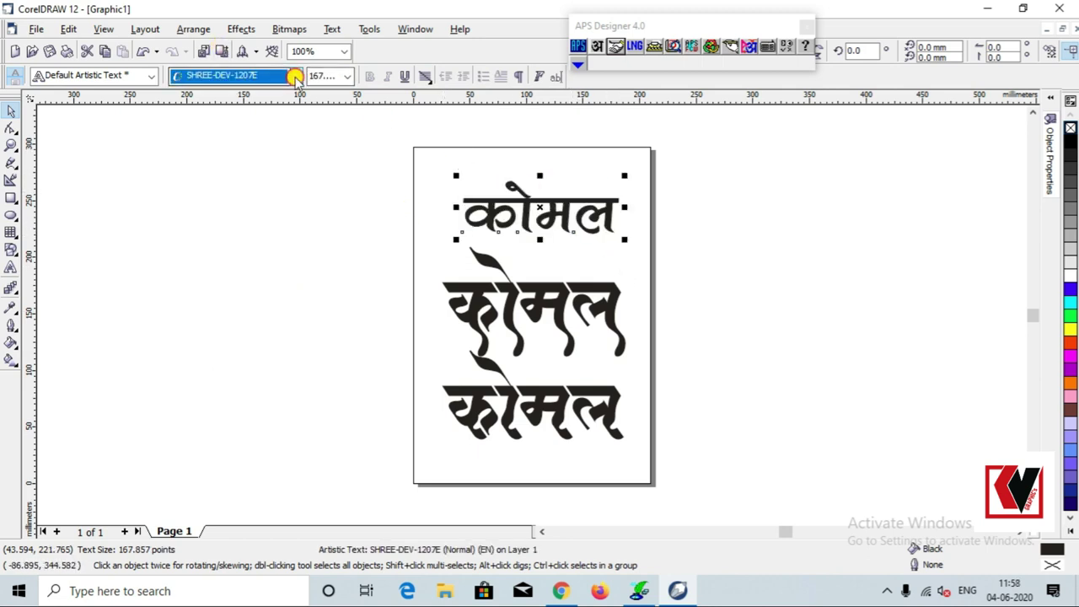
pyautogui.press('Down')
pyautogui.press('Down')
pyautogui.press('Down')
pyautogui.press('Down')
pyautogui.press('Down')
pyautogui.press('Down')
pyautogui.press('Down')
pyautogui.press('Up')
pyautogui.press('Up')
pyautogui.press('Return')
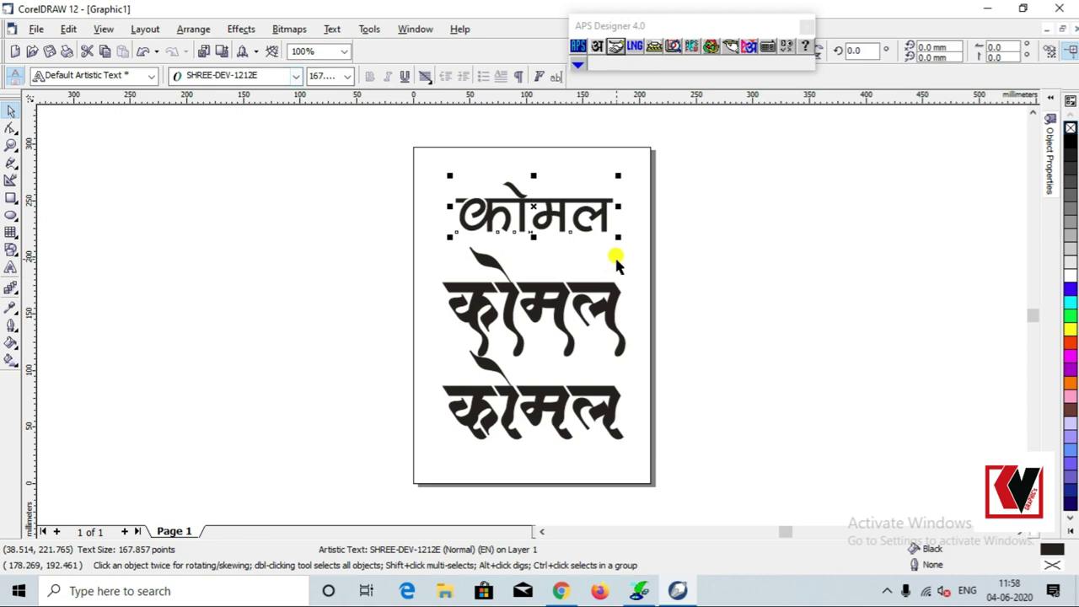
pyautogui.moveTo(617, 237); pyautogui.dragTo(638, 244)
pyautogui.moveTo(450, 175); pyautogui.dragTo(428, 154)
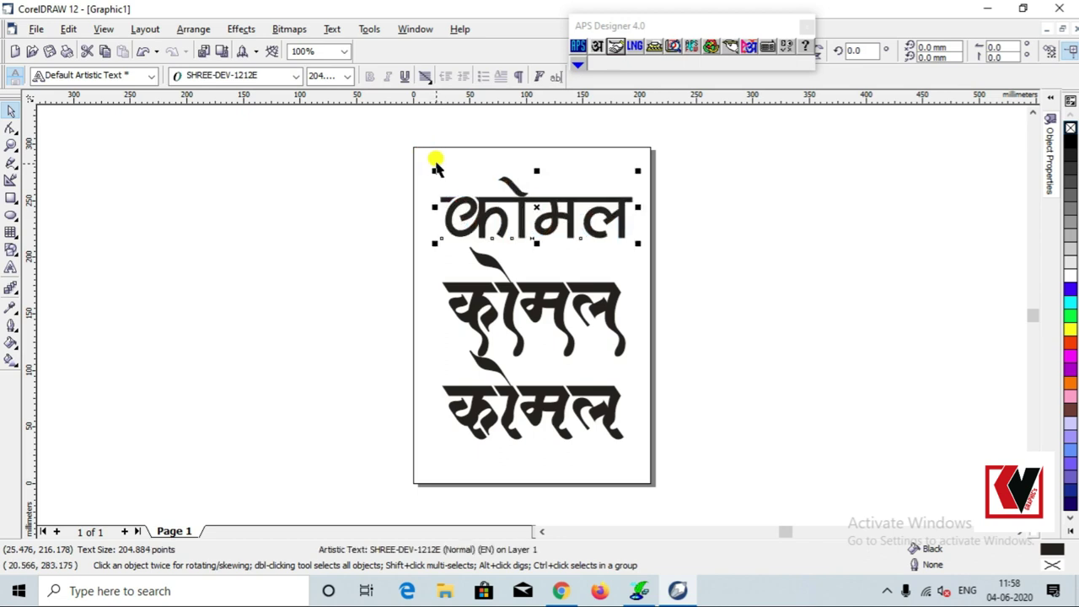